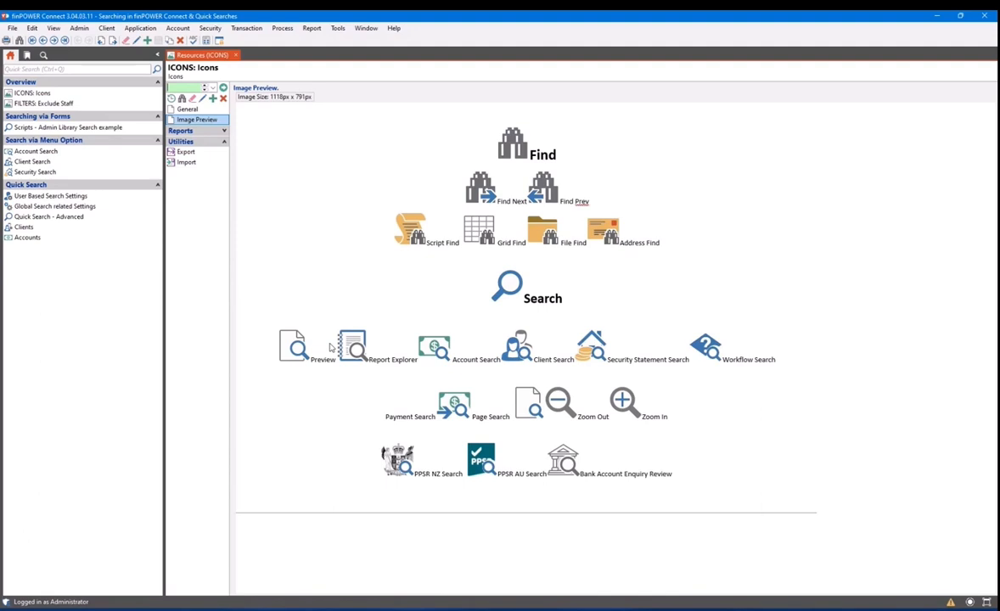
View the "FILTERS: Exclude Staff" resource image and close it
{"action": "left_click", "coordinate": [83, 106]}
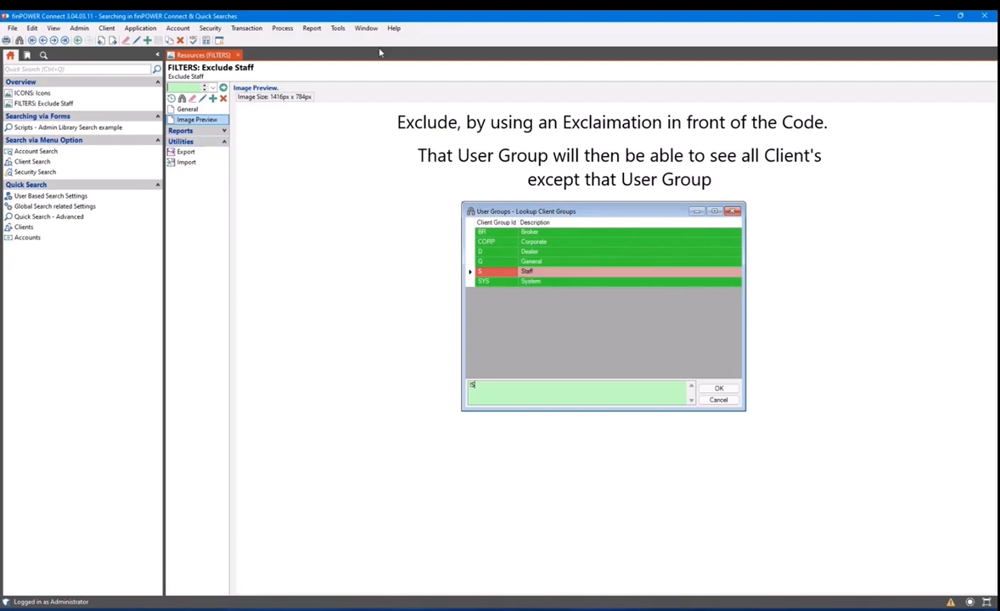
{"action": "left_click", "coordinate": [238, 55]}
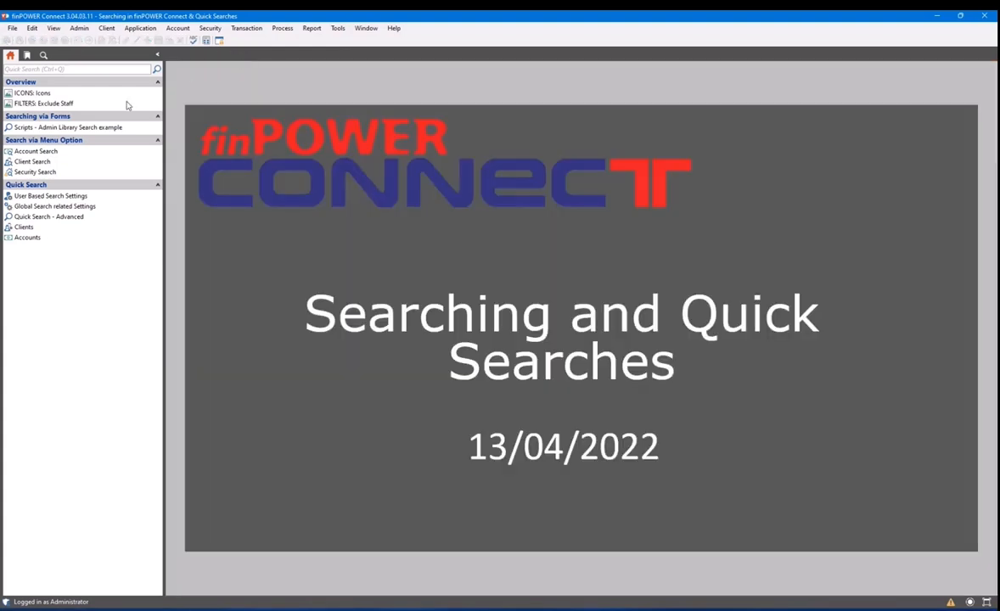
Open the Scripts admin library form and bring up its script search list
{"action": "left_click", "coordinate": [126, 128]}
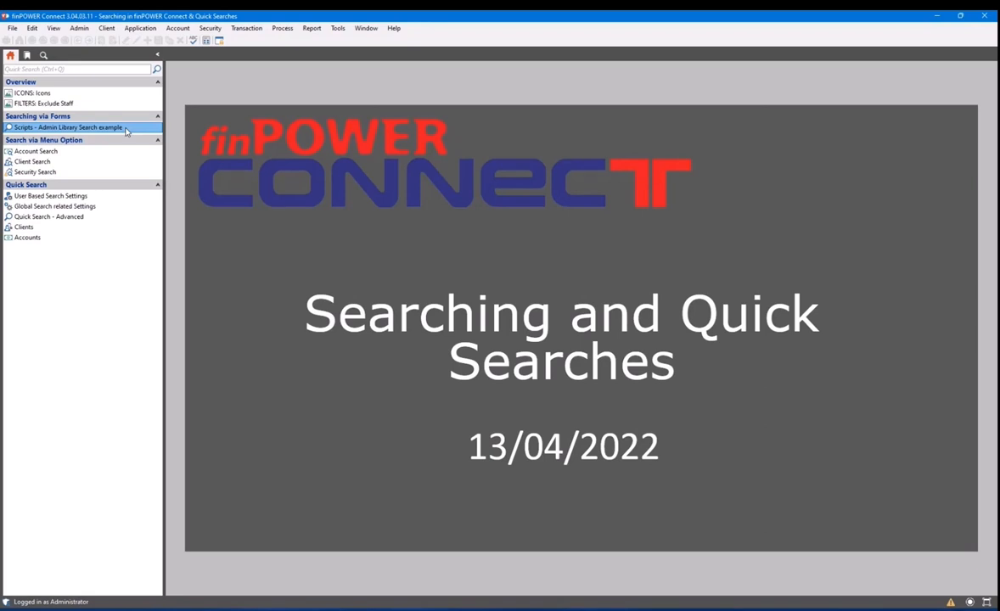
{"action": "left_click", "coordinate": [126, 130]}
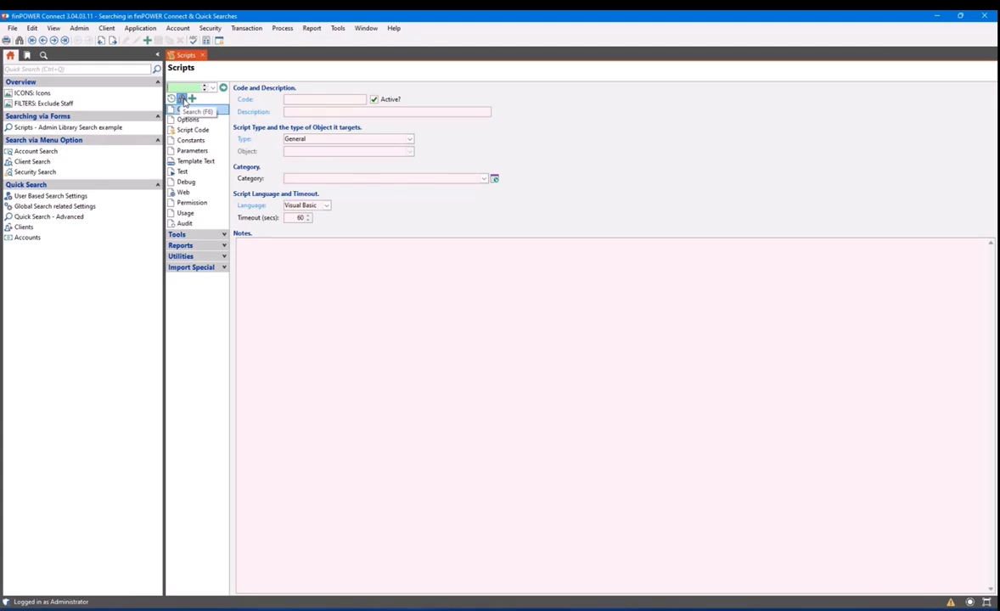
{"action": "left_click", "coordinate": [183, 100]}
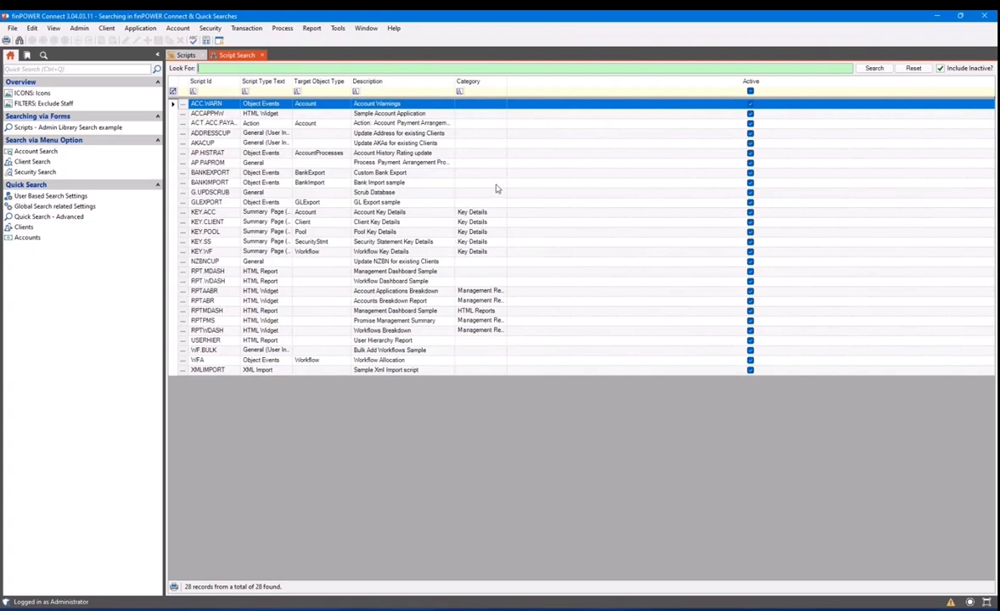
Add the Run As Administrator column to the script search grid using an enlarged Column Chooser
{"action": "right_click", "coordinate": [468, 146]}
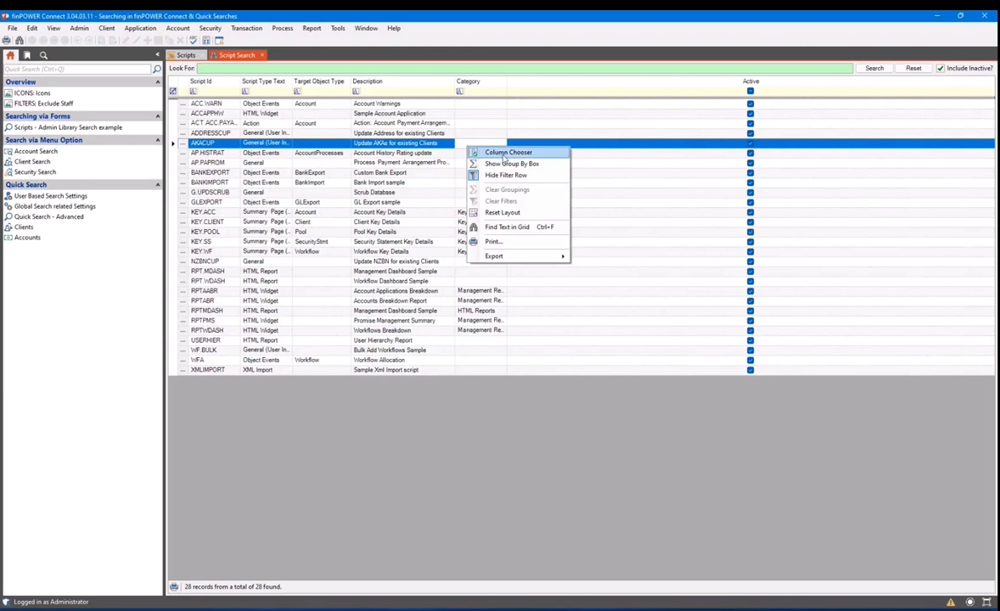
{"action": "left_click", "coordinate": [504, 153]}
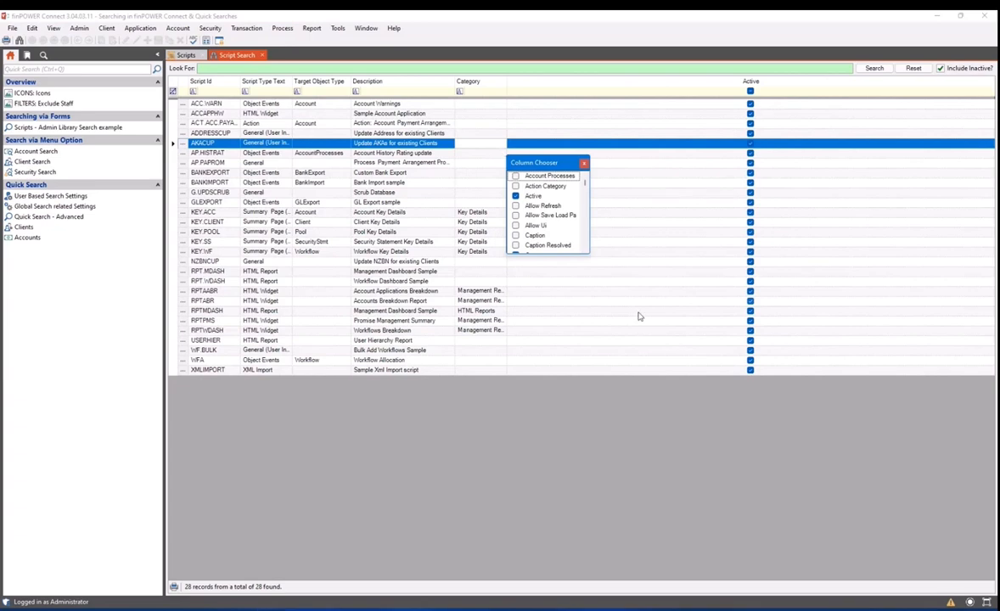
{"action": "left_click_drag", "start_coordinate": [588, 257], "coordinate": [860, 559]}
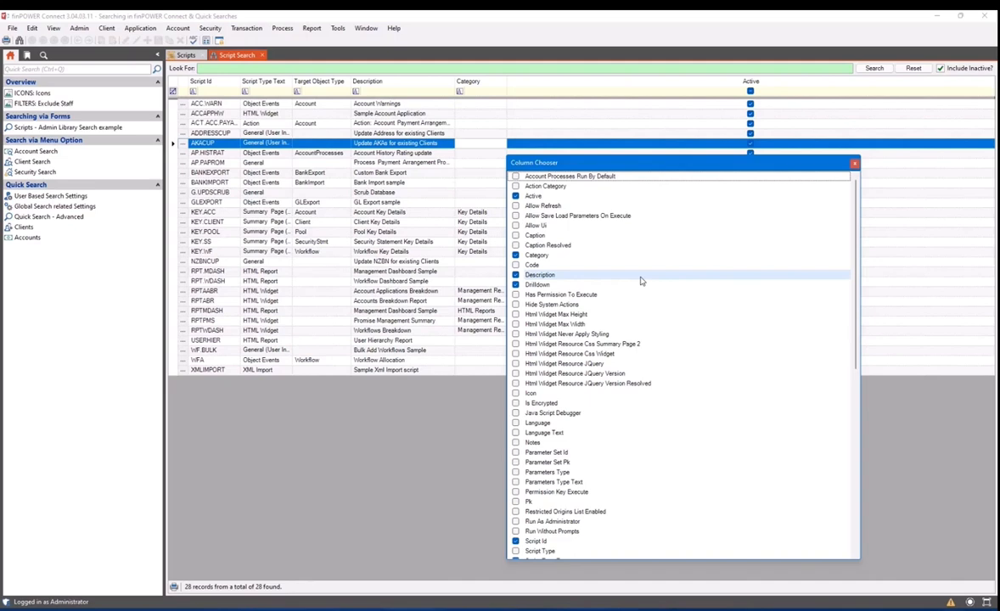
{"action": "scroll", "coordinate": [641, 280], "scroll_direction": "down", "scroll_amount": 1}
{"action": "scroll", "coordinate": [641, 280], "scroll_direction": "down", "scroll_amount": 5}
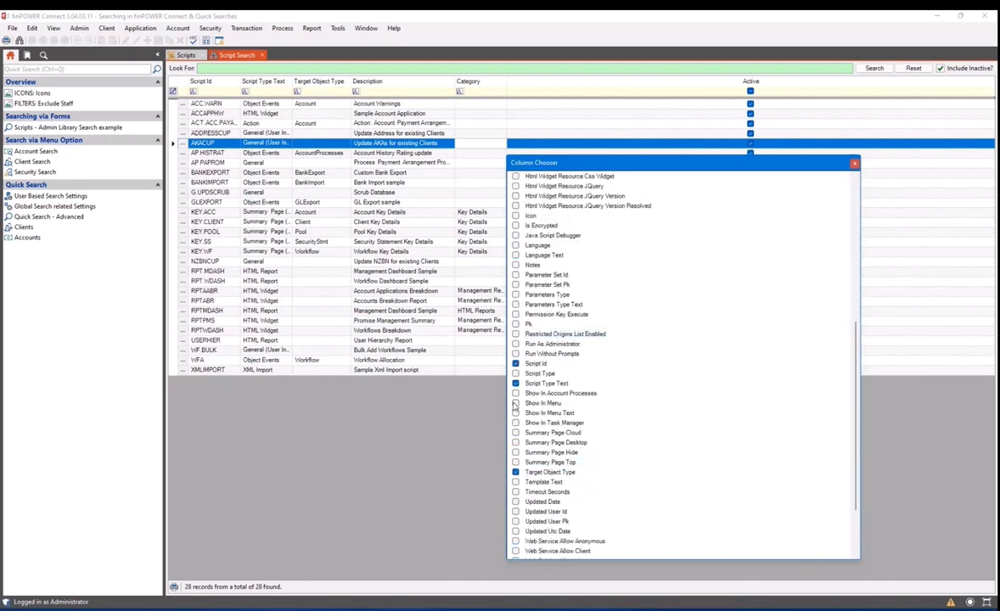
{"action": "left_click", "coordinate": [515, 343]}
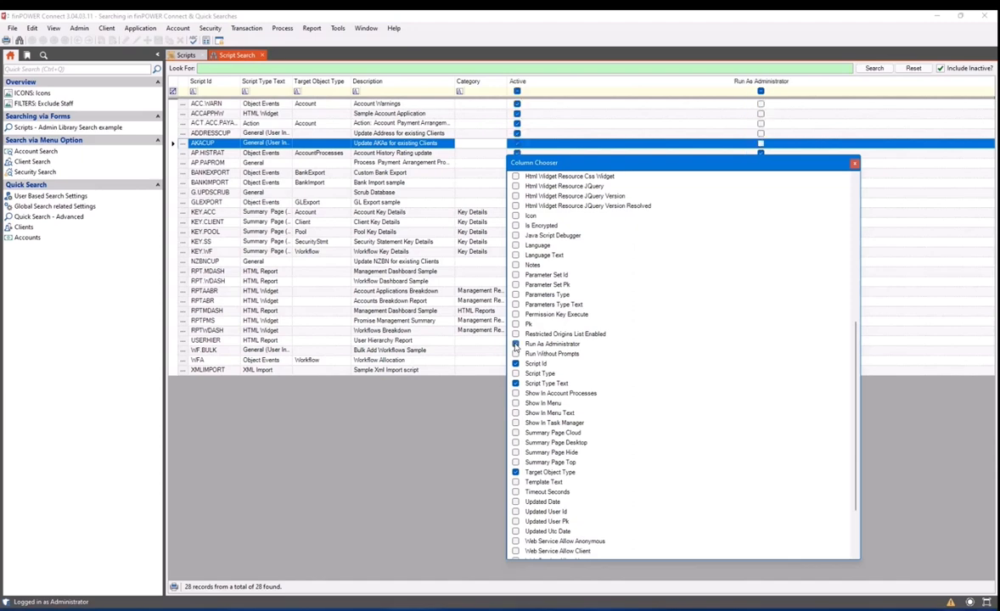
{"action": "left_click", "coordinate": [854, 165]}
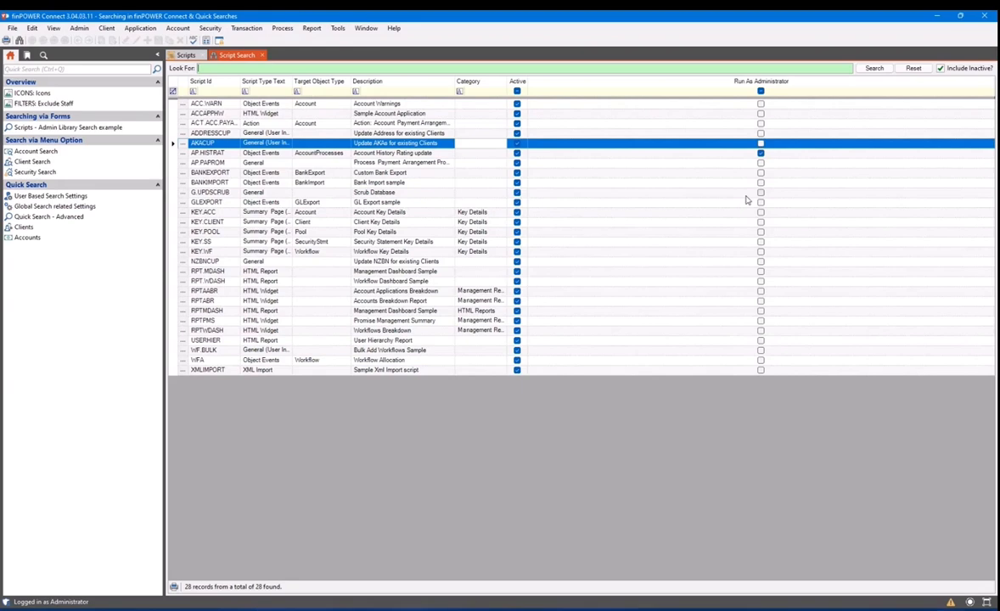
Show the Group By Box and group the scripts by Run As Administrator
{"action": "right_click", "coordinate": [605, 182]}
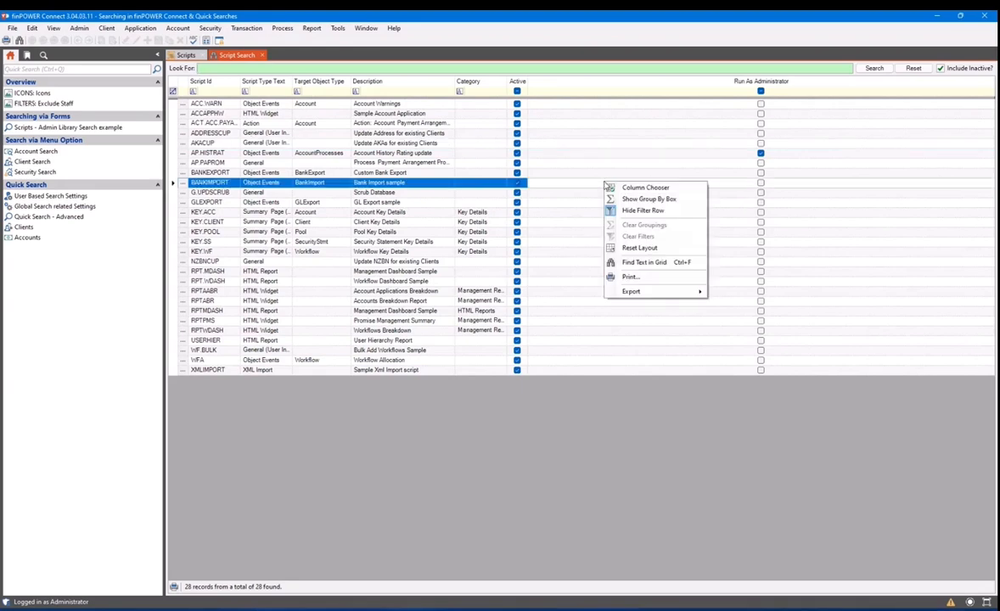
{"action": "left_click", "coordinate": [677, 201]}
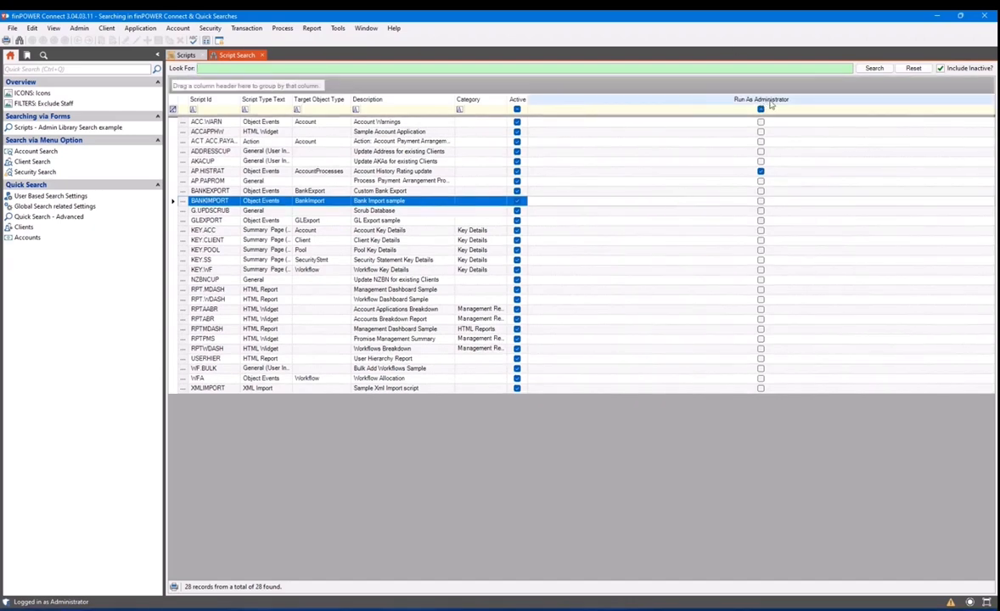
{"action": "left_click_drag", "start_coordinate": [778, 101], "coordinate": [242, 84]}
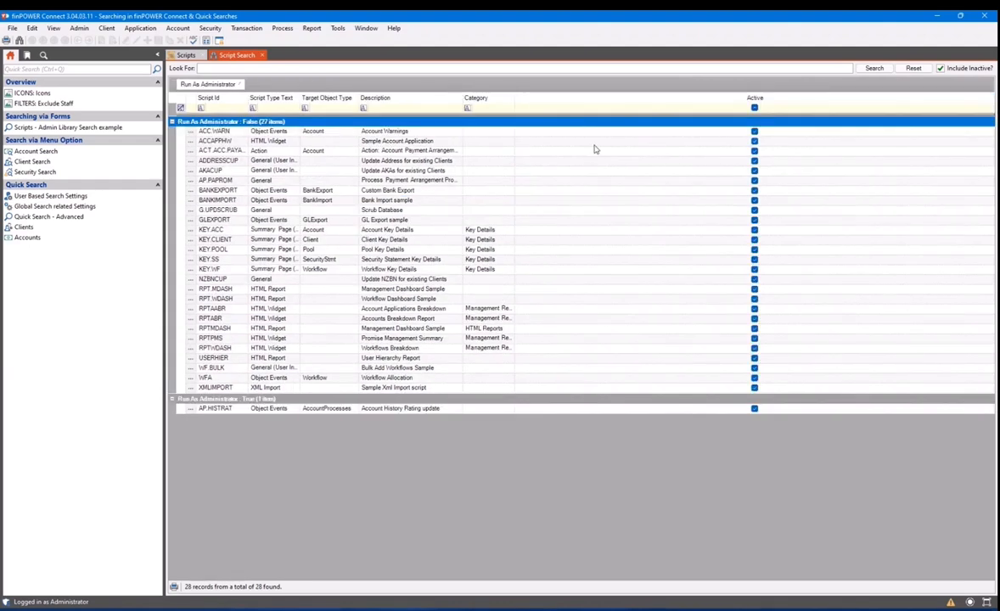
Filter the script list to Script Ids starting with RPT
{"action": "right_click", "coordinate": [553, 169]}
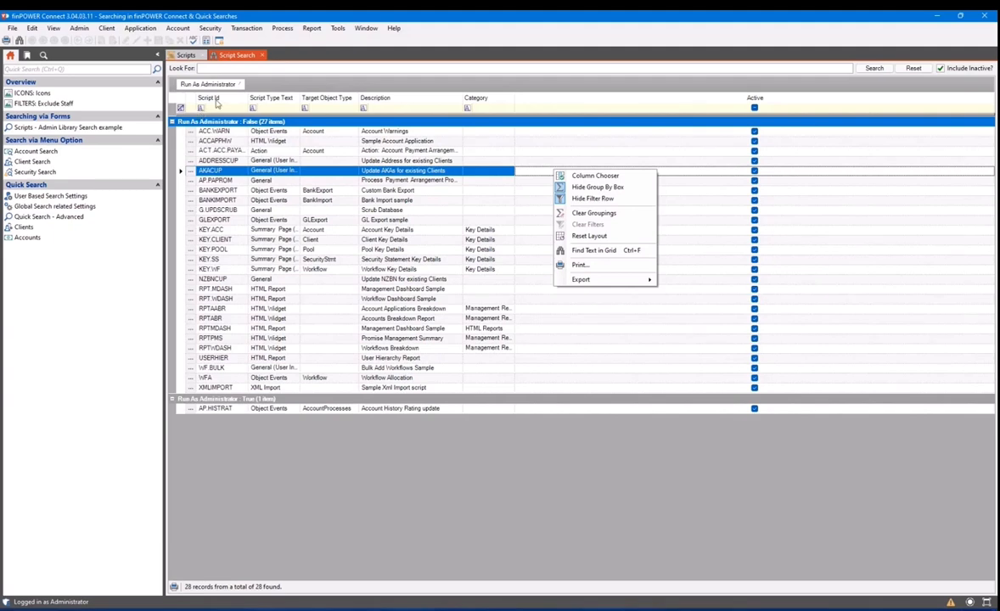
{"action": "left_click", "coordinate": [202, 108]}
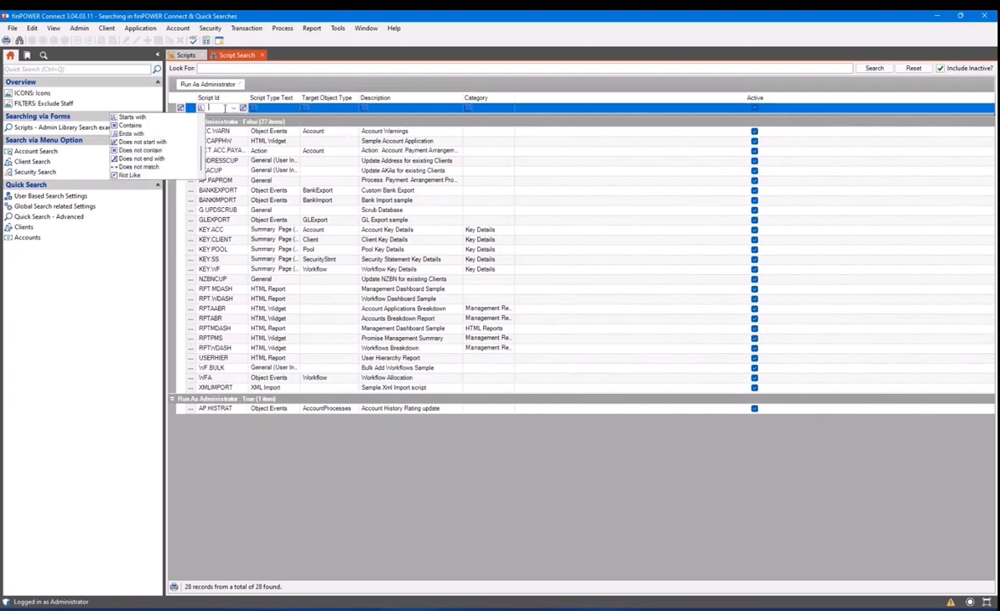
{"action": "left_click", "coordinate": [224, 108]}
{"action": "type", "text": "RPT"}
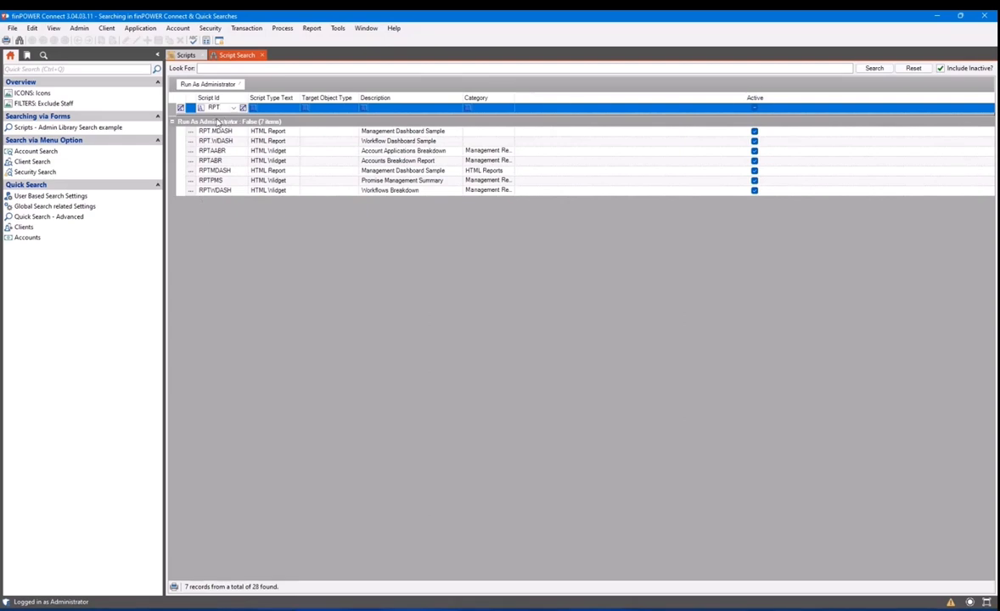
Clear the RPT filter from the Script Id column
{"action": "left_click", "coordinate": [227, 108]}
{"action": "key", "text": "BackSpace"}
{"action": "key", "text": "BackSpace"}
{"action": "key", "text": "BackSpace"}
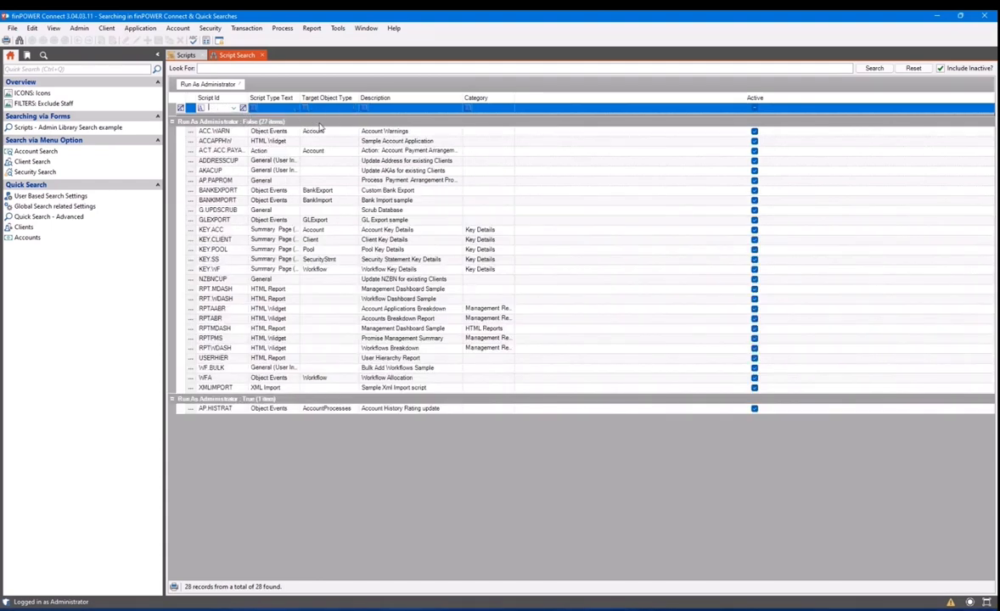
{"action": "right_click", "coordinate": [580, 164]}
{"action": "mouse_move", "coordinate": [644, 275]}
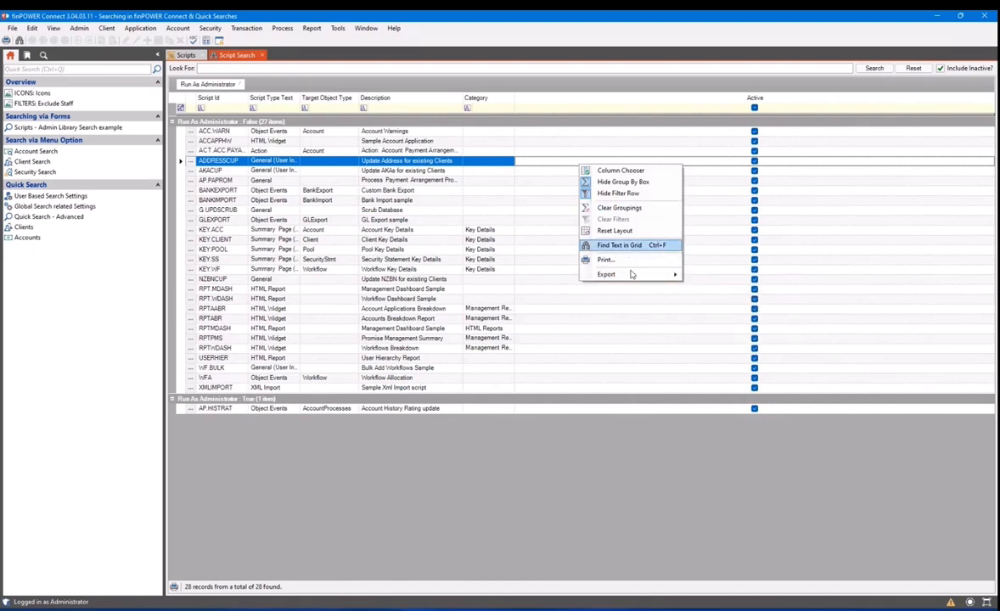
{"action": "left_click", "coordinate": [453, 472]}
Search the scripts for "Summary" and select the Promise Management Summary row among the matches
{"action": "left_click", "coordinate": [238, 69]}
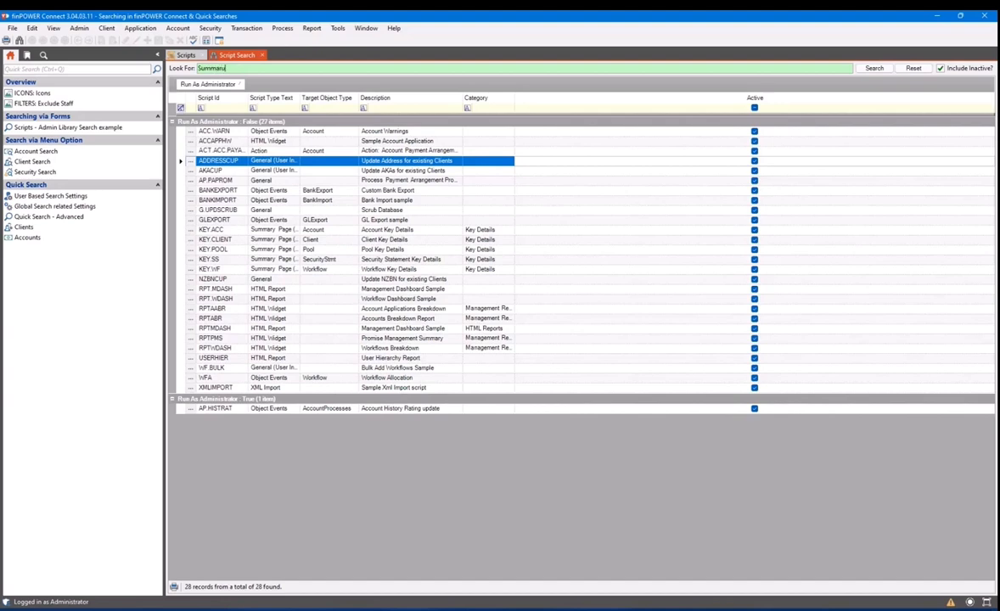
{"action": "key", "text": "Return"}
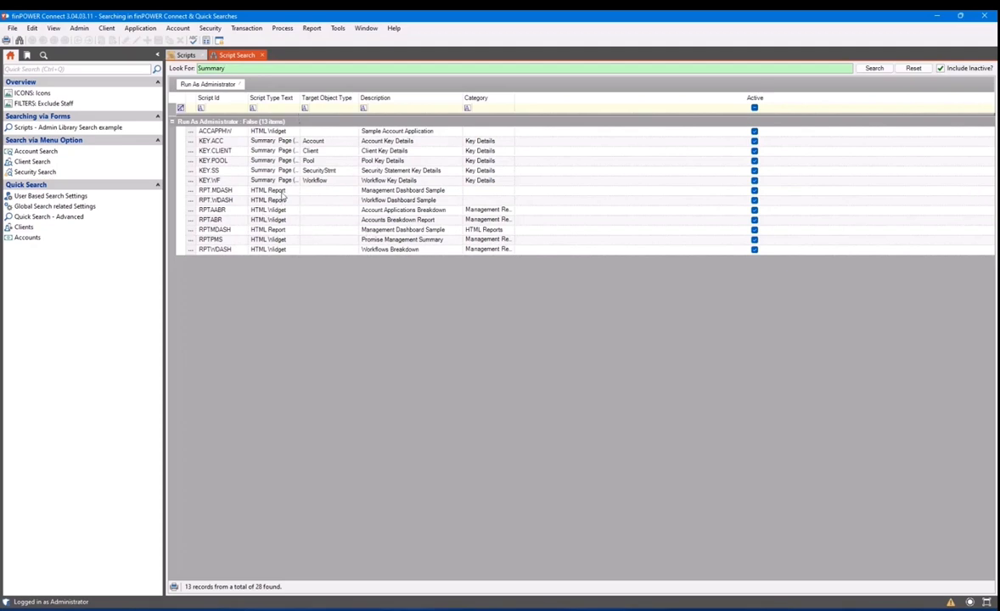
{"action": "left_click", "coordinate": [253, 151]}
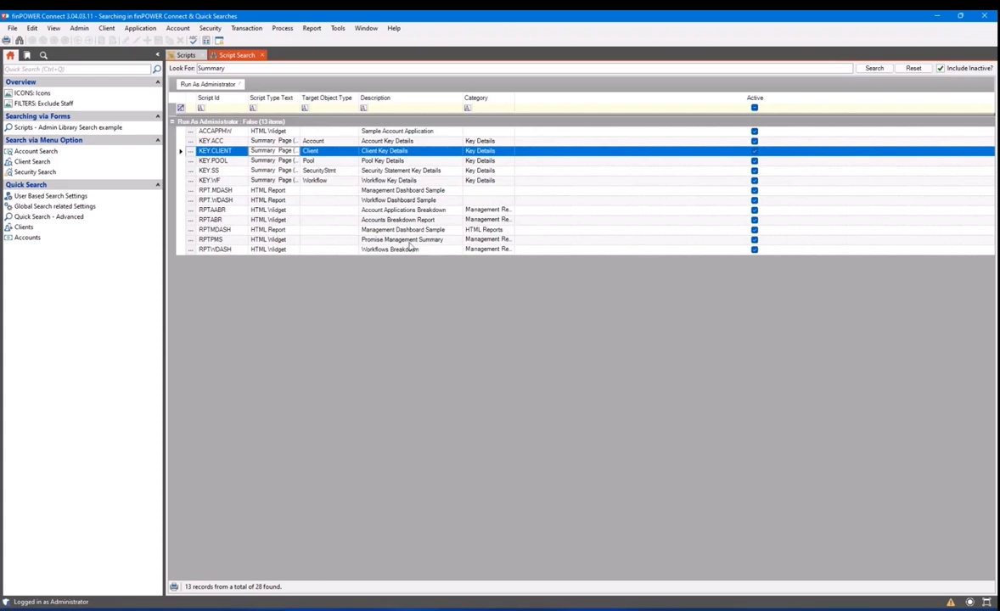
{"action": "left_click", "coordinate": [437, 240]}
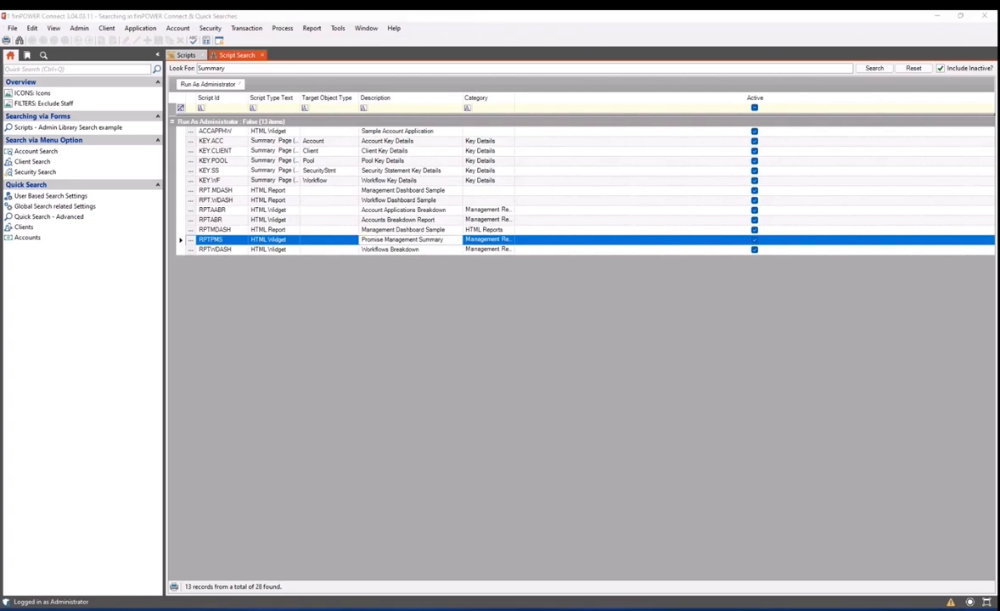
Open Account Search and maximise its window
{"action": "left_click", "coordinate": [82, 151]}
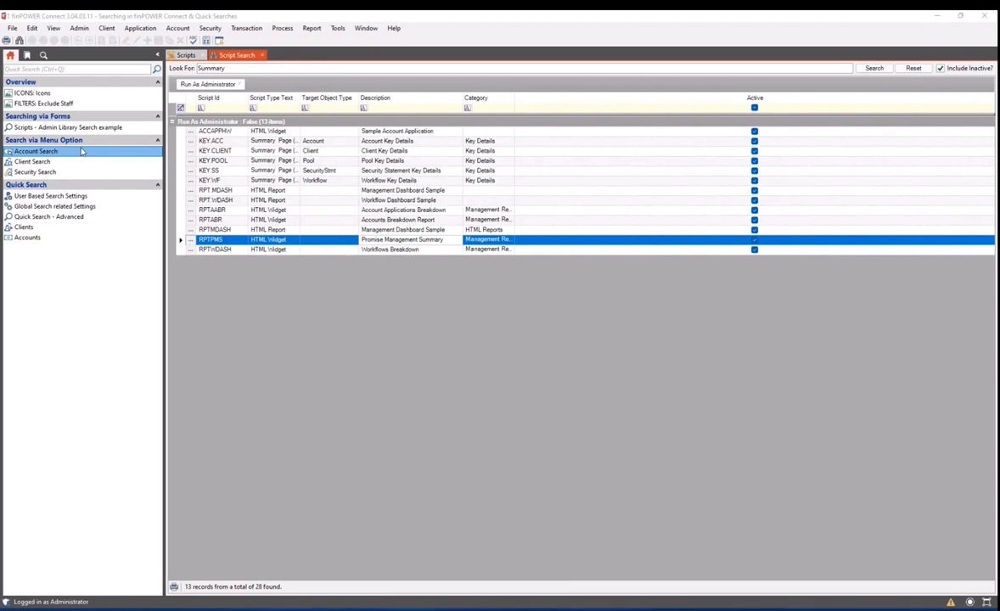
{"action": "double_click", "coordinate": [82, 151]}
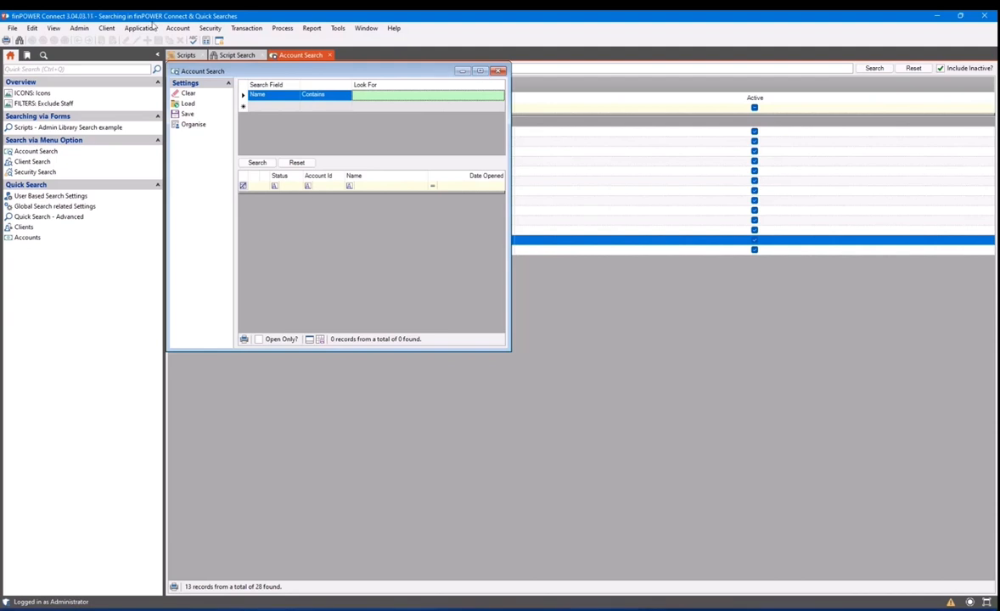
{"action": "left_click", "coordinate": [108, 28]}
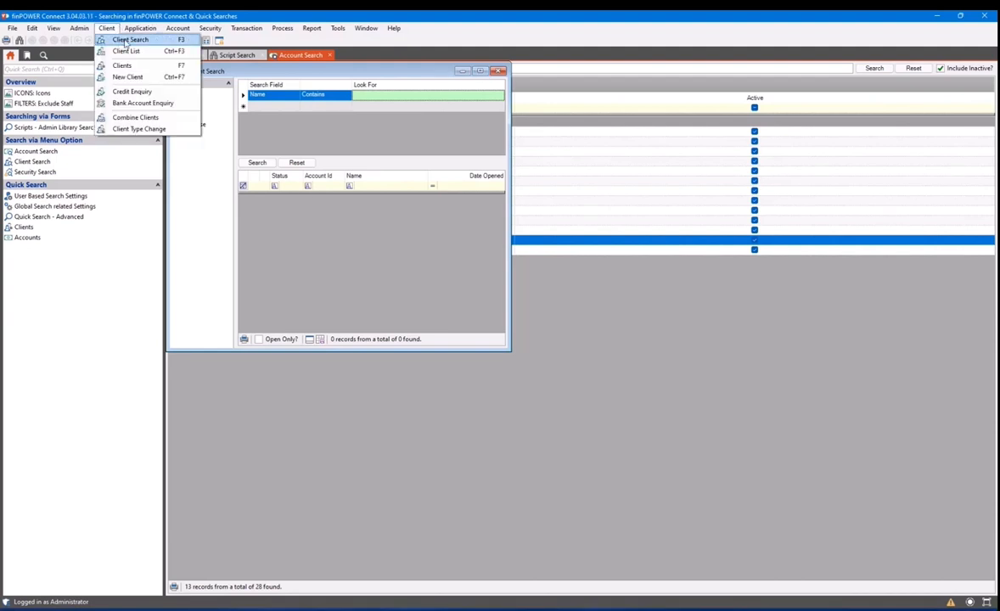
{"action": "left_click", "coordinate": [411, 133]}
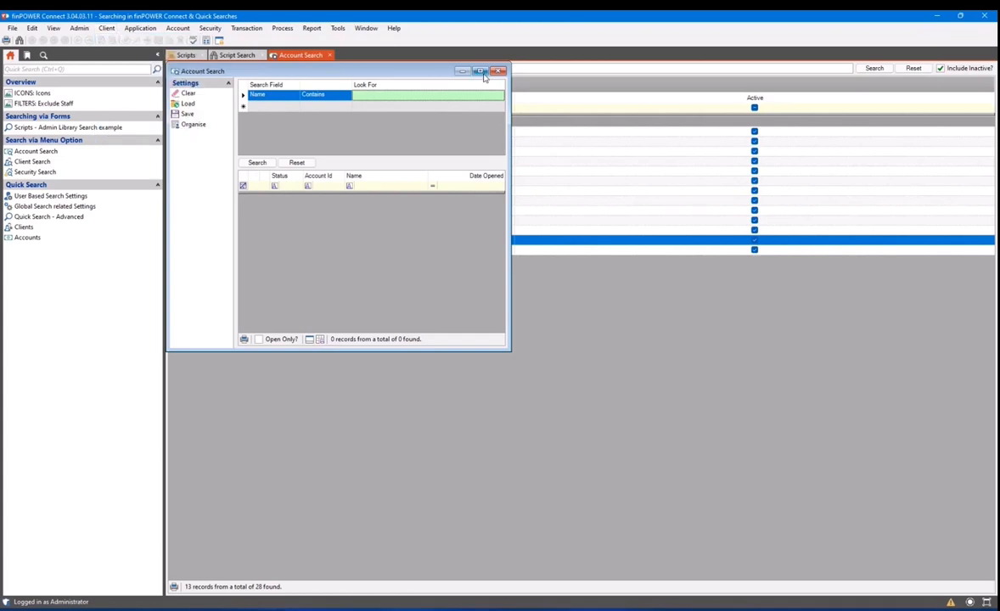
{"action": "left_click_drag", "start_coordinate": [403, 77], "coordinate": [460, 85]}
{"action": "left_click", "coordinate": [538, 81]}
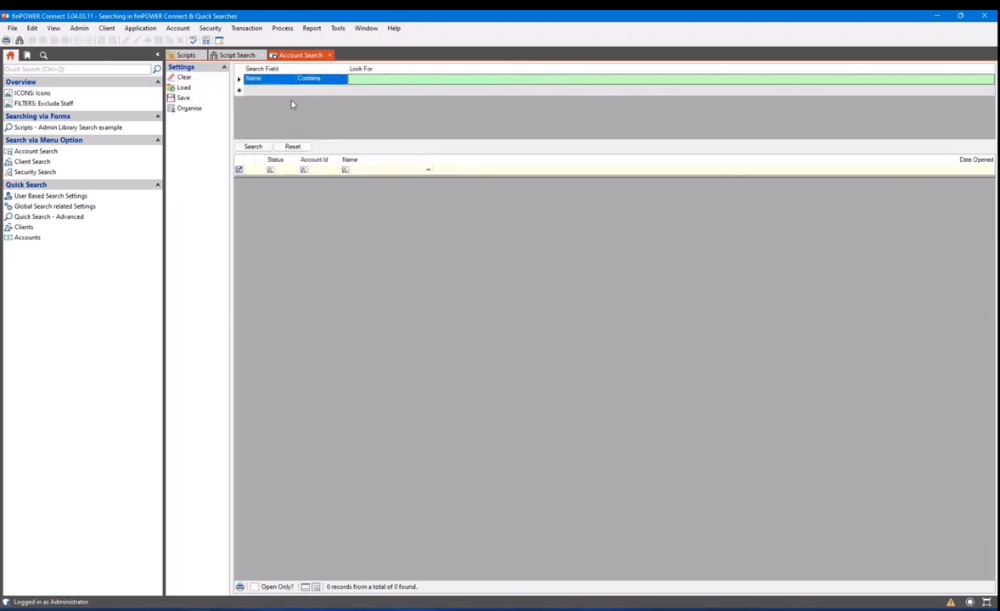
Check the search settings available to load, cancel, and set the Name Contains criterion to Sample
{"action": "left_click", "coordinate": [183, 87]}
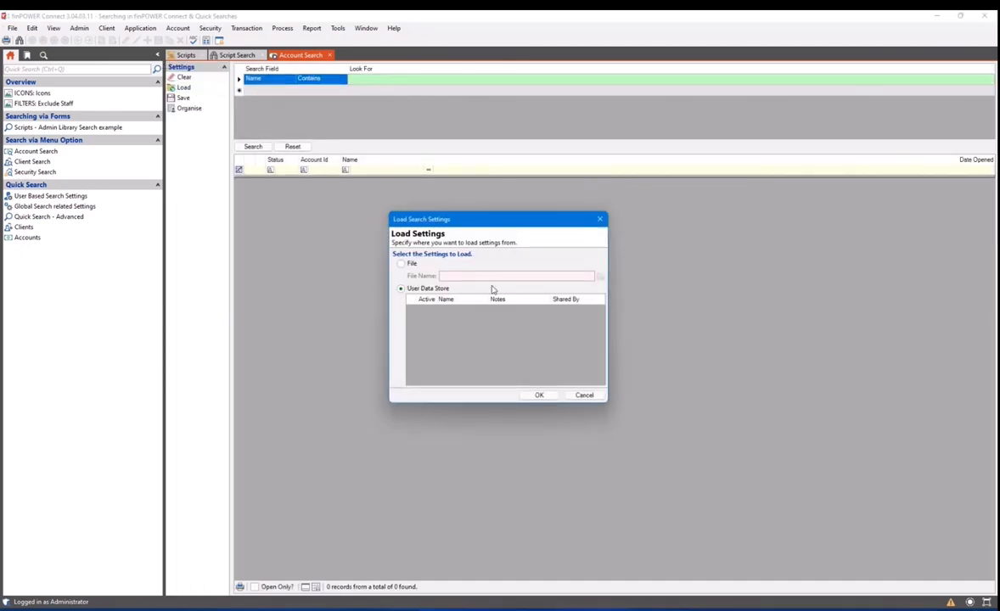
{"action": "left_click", "coordinate": [584, 396]}
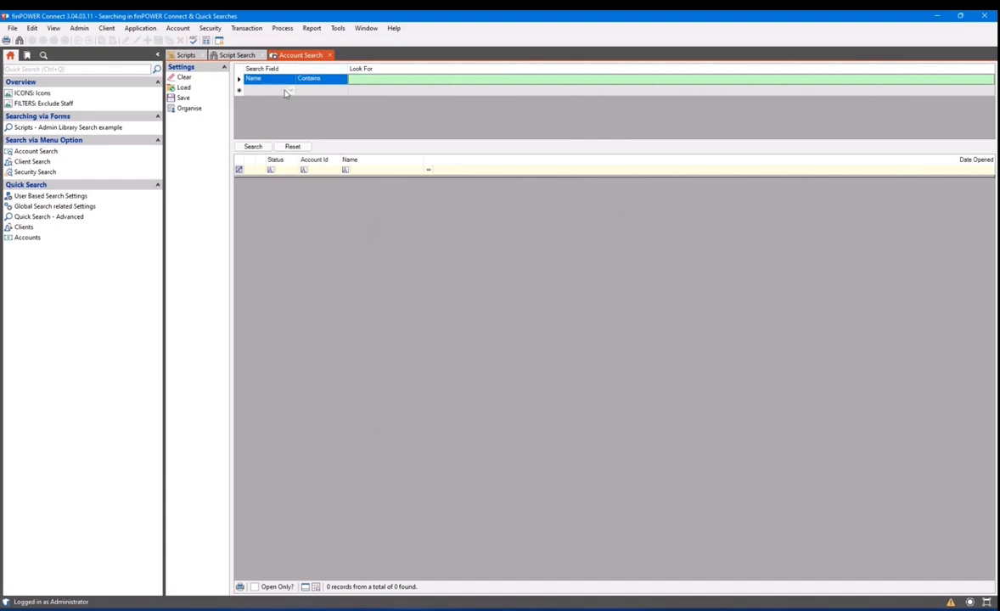
{"action": "left_click", "coordinate": [378, 79]}
{"action": "type", "text": "Sample"}
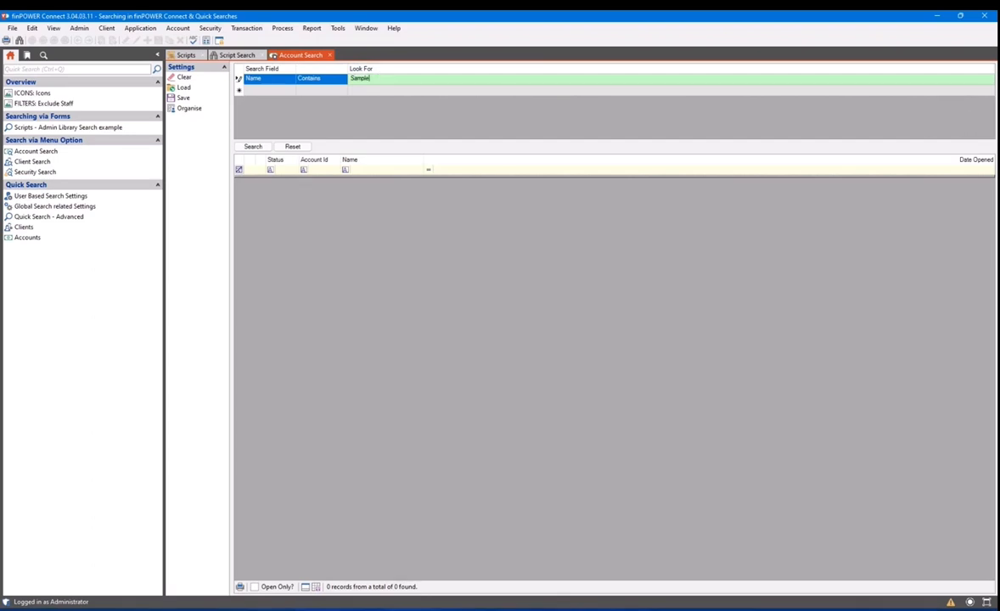
Try Dealer and Ledger as the second criterion's search field, and set the field back to blank
{"action": "left_click", "coordinate": [267, 89]}
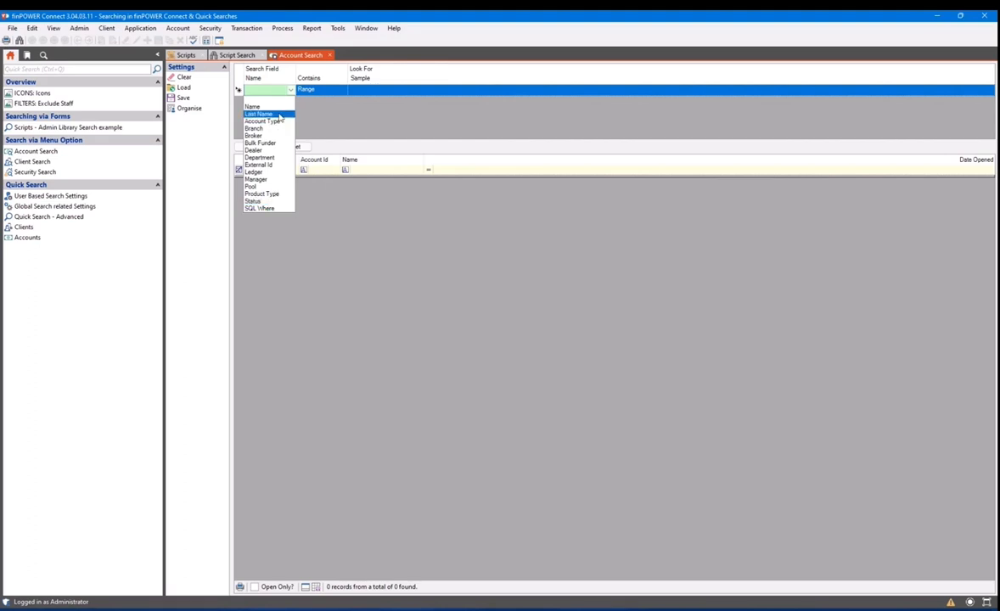
{"action": "left_click", "coordinate": [258, 150]}
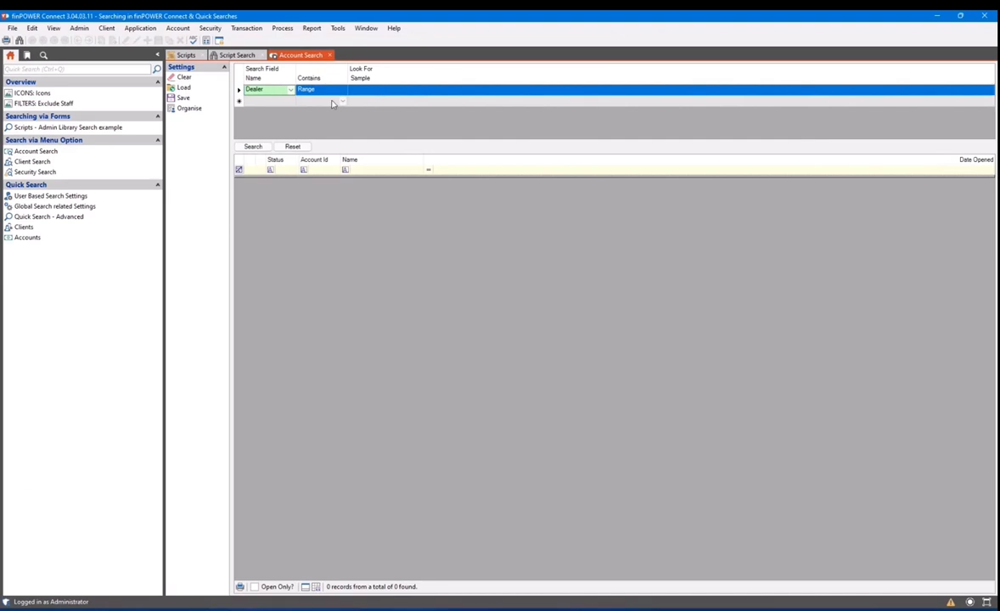
{"action": "left_click", "coordinate": [290, 89]}
{"action": "left_click", "coordinate": [256, 172]}
{"action": "left_click", "coordinate": [238, 94]}
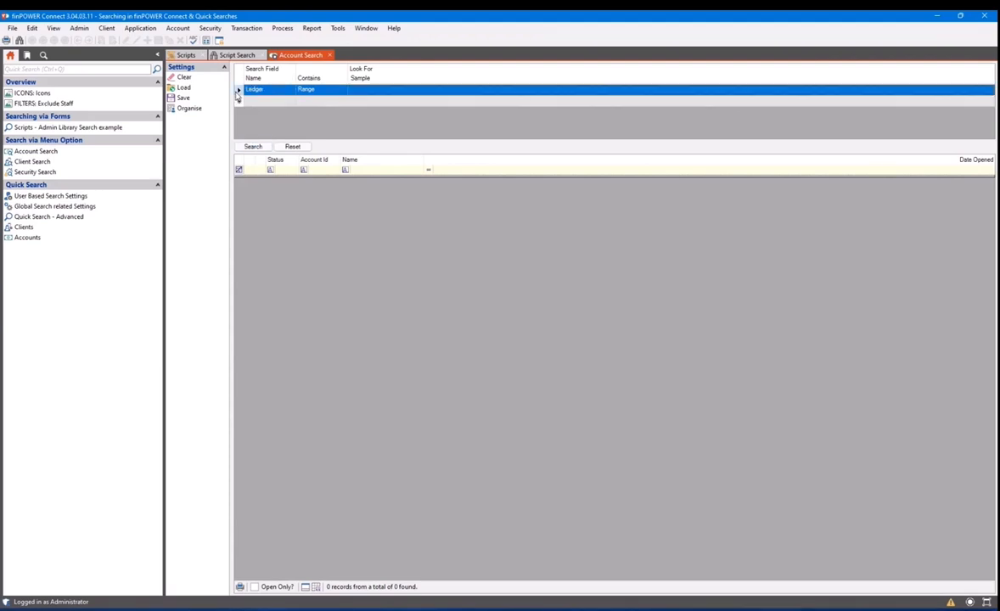
{"action": "left_click", "coordinate": [273, 93]}
{"action": "left_click", "coordinate": [273, 93]}
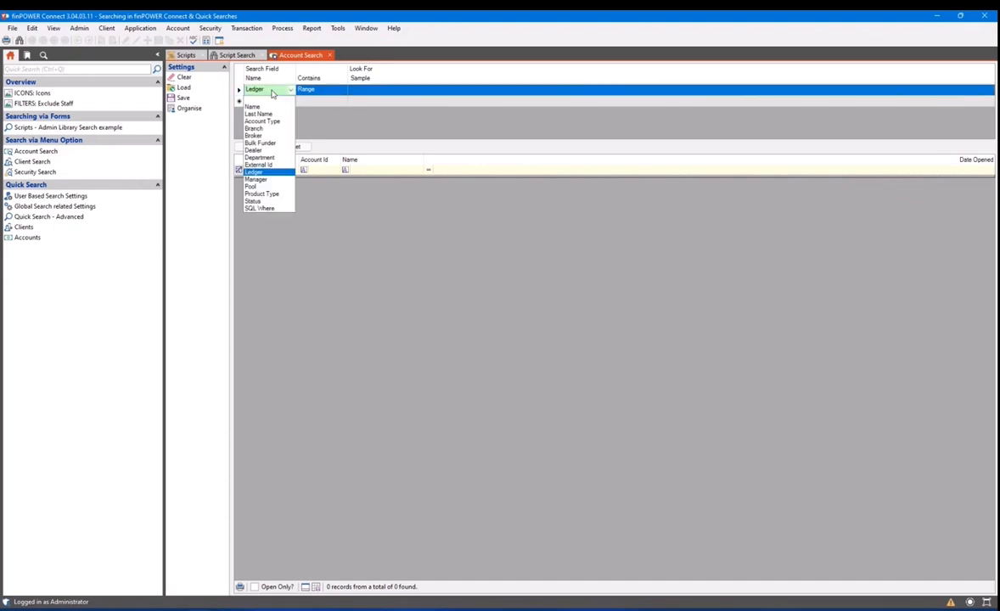
{"action": "left_click", "coordinate": [270, 101]}
Check the comparison options offered for the second criterion and run the account search
{"action": "left_click", "coordinate": [323, 90]}
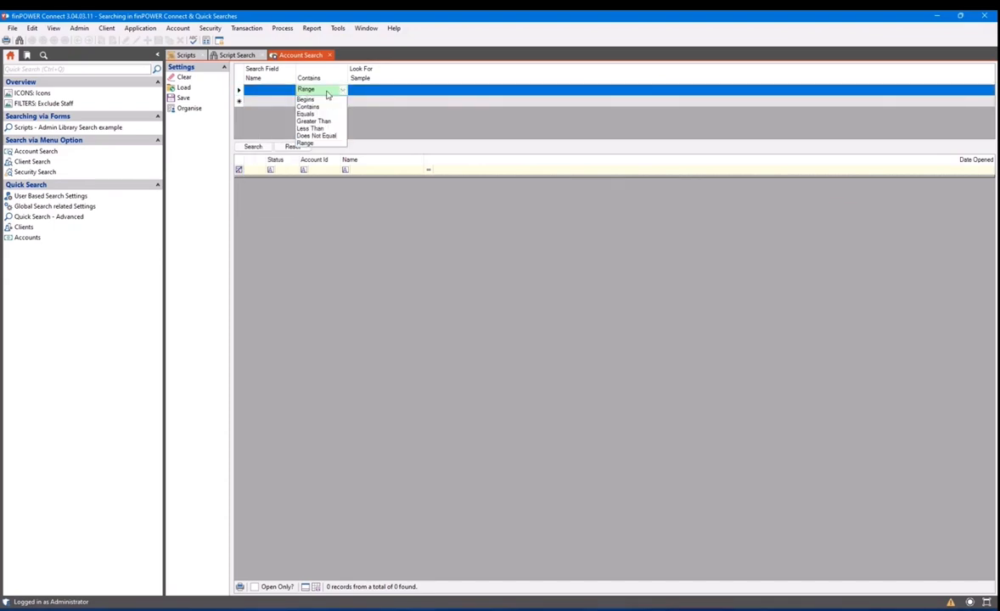
{"action": "left_click", "coordinate": [330, 92]}
{"action": "left_click", "coordinate": [254, 146]}
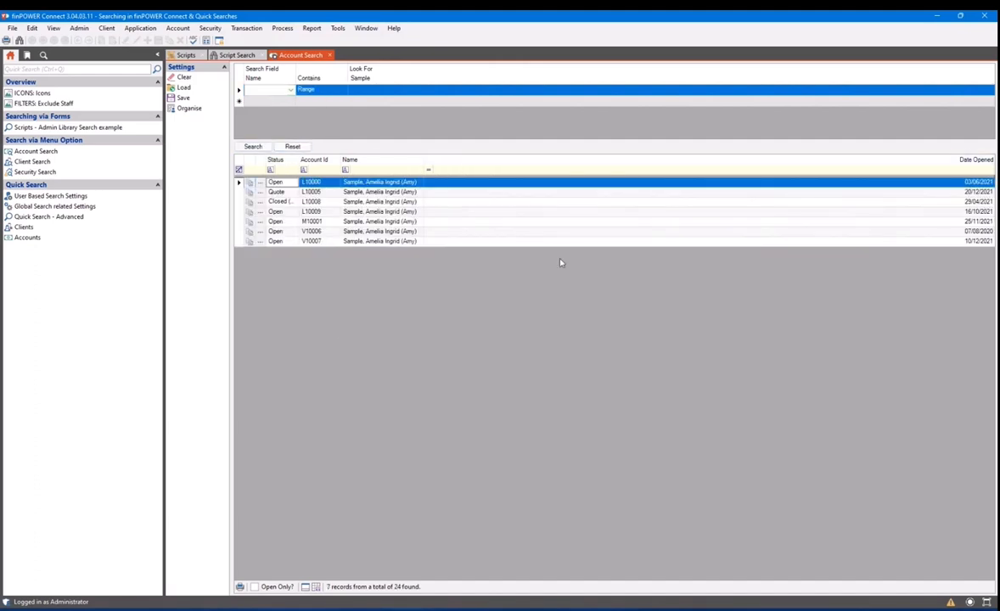
Check the search fields offered for a further criterion row without choosing one
{"action": "left_click", "coordinate": [240, 101]}
{"action": "left_click", "coordinate": [289, 101]}
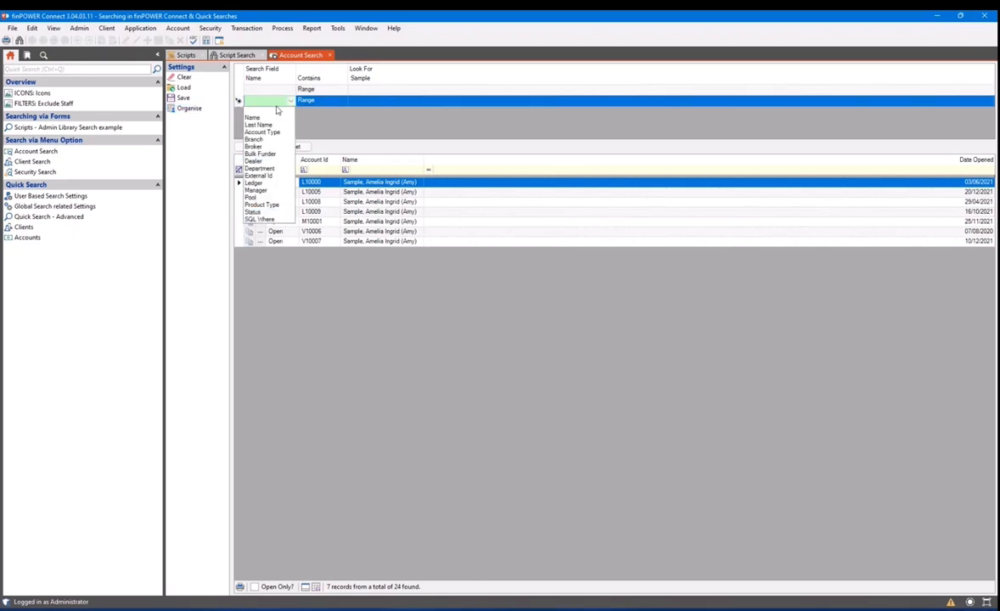
{"action": "left_click", "coordinate": [464, 116]}
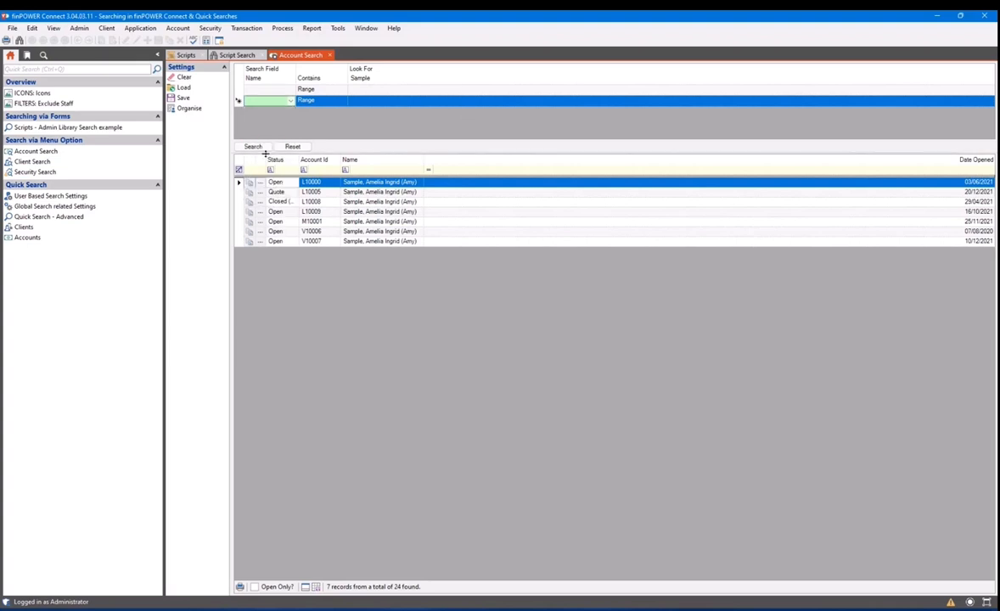
Save the account search as a new user data store named Simple Search, shared with Everyone, and check the settings available to load
{"action": "left_click", "coordinate": [183, 98]}
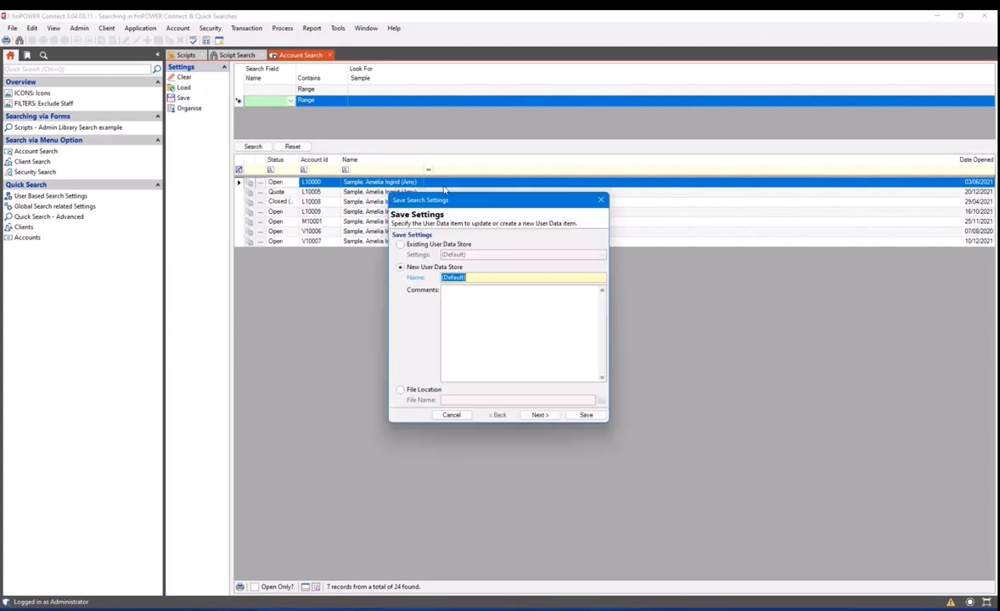
{"action": "left_click", "coordinate": [509, 277]}
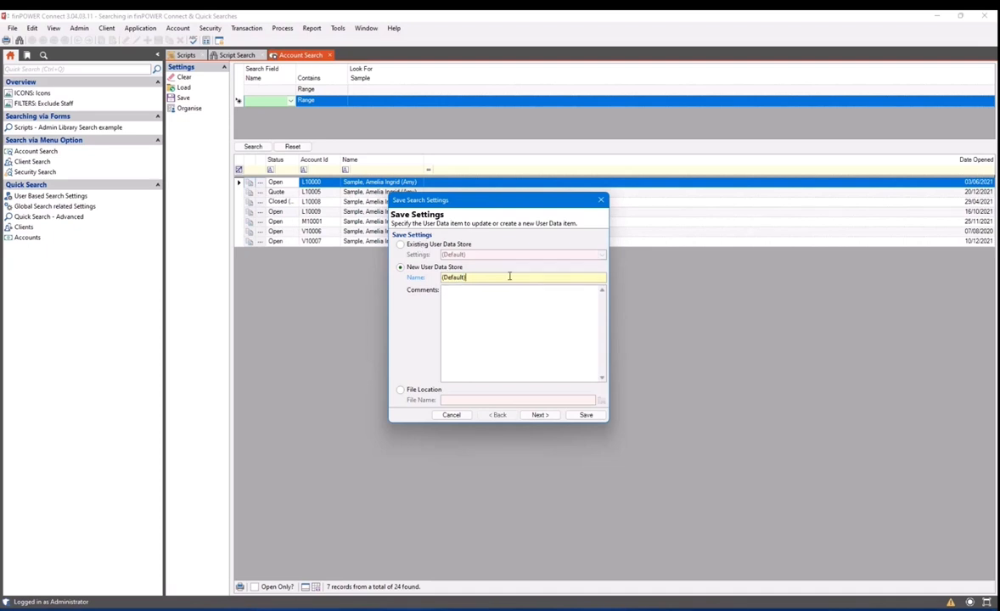
{"action": "left_click_drag", "start_coordinate": [509, 277], "coordinate": [296, 298]}
{"action": "type", "text": "Simple Search"}
{"action": "key", "text": "Tab"}
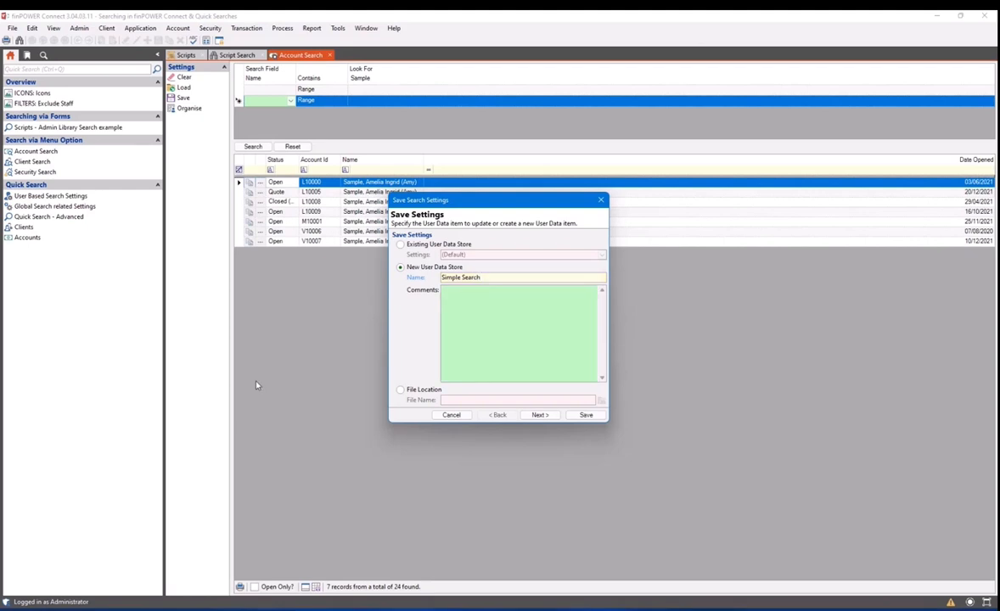
{"action": "left_click", "coordinate": [540, 415]}
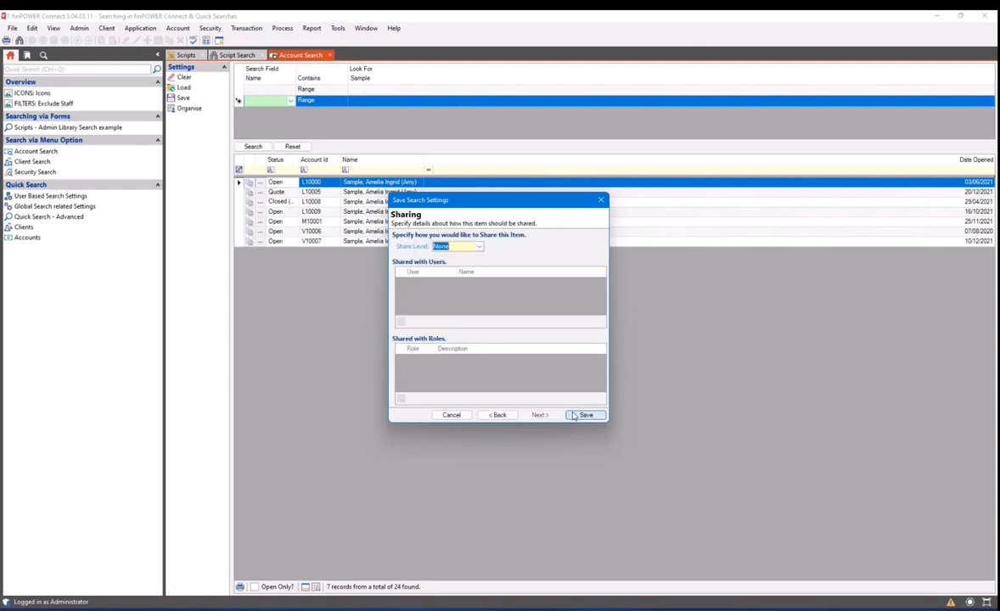
{"action": "left_click", "coordinate": [479, 246]}
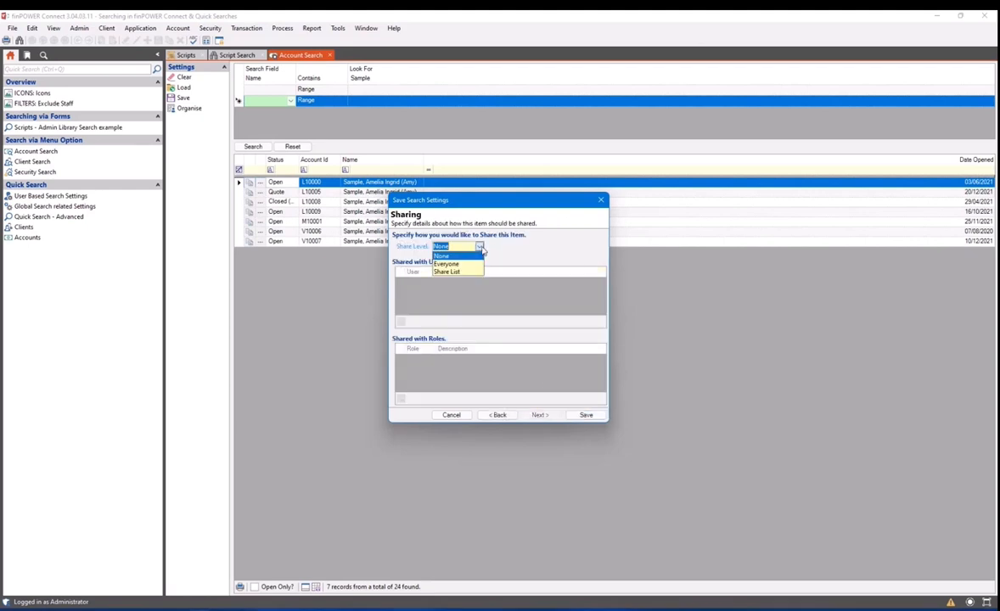
{"action": "left_click", "coordinate": [465, 264]}
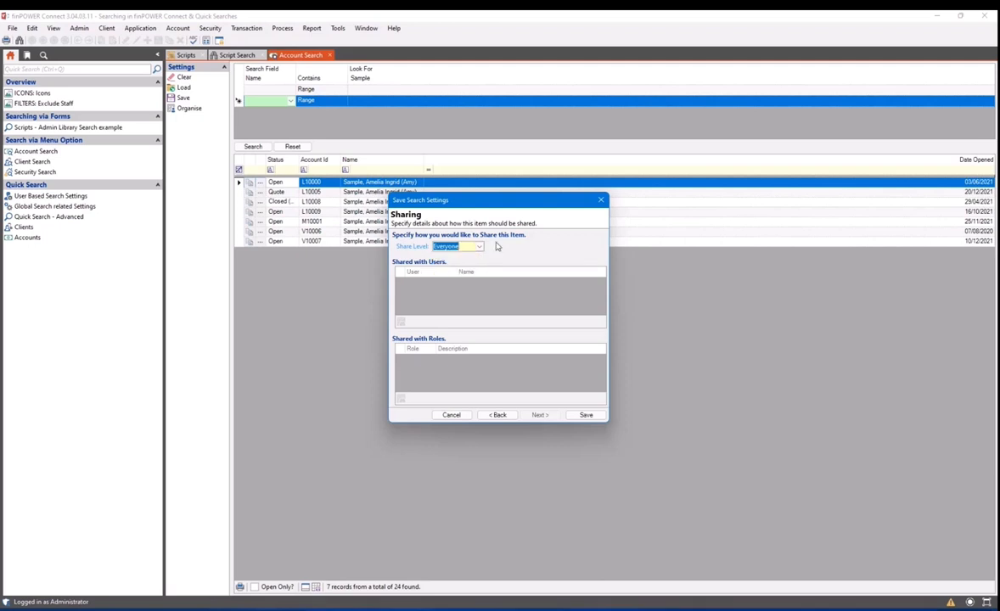
{"action": "left_click", "coordinate": [586, 415]}
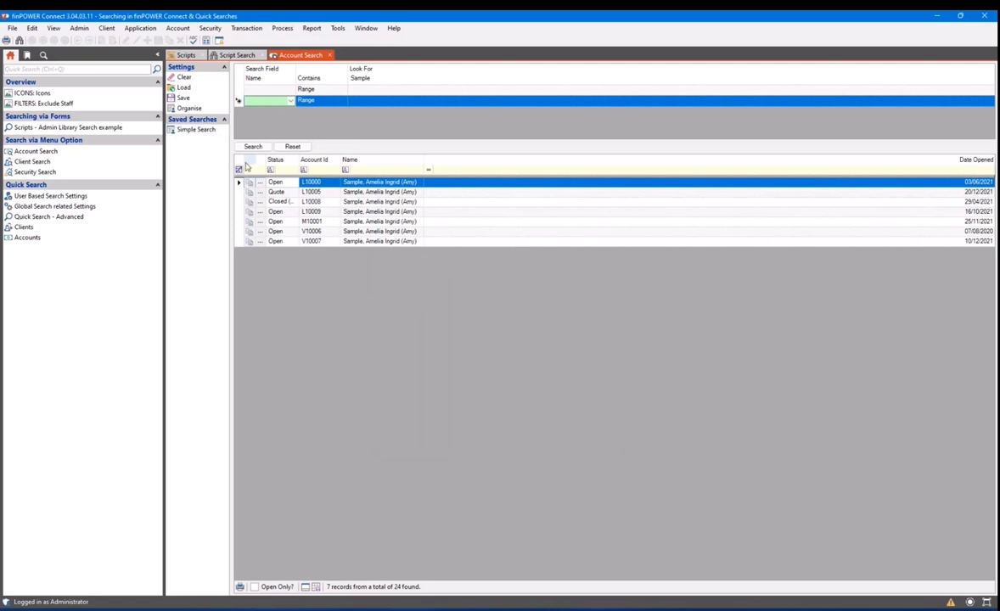
{"action": "left_click", "coordinate": [183, 88]}
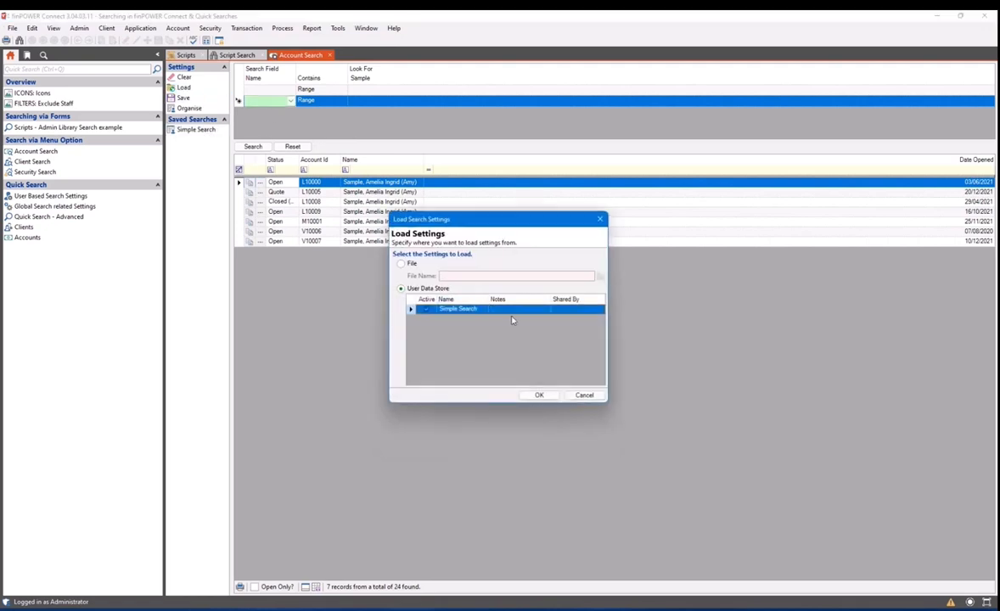
{"action": "left_click", "coordinate": [594, 396]}
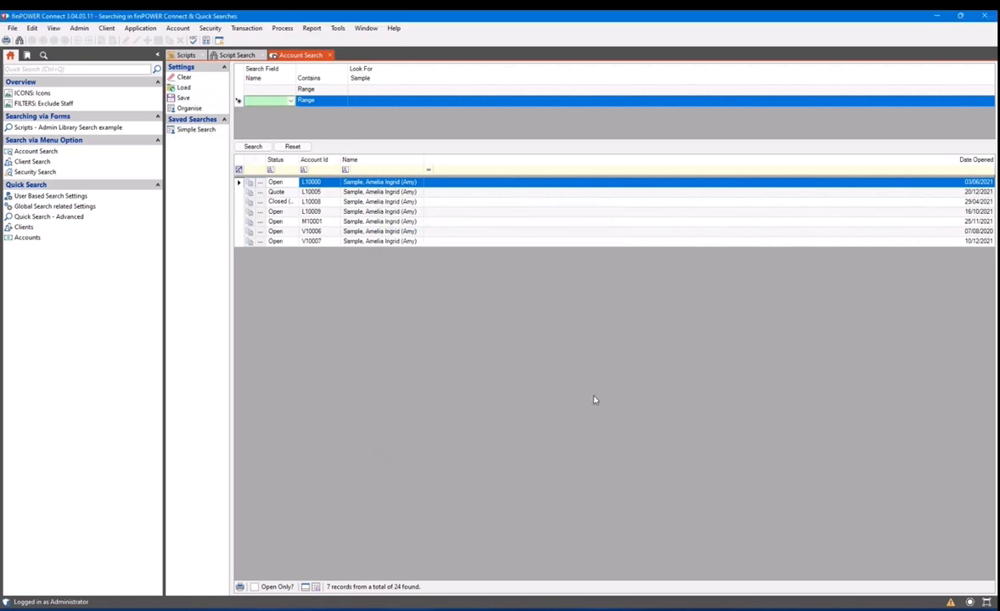
Close the Account Search, Script Search and Scripts forms
{"action": "left_click", "coordinate": [329, 55]}
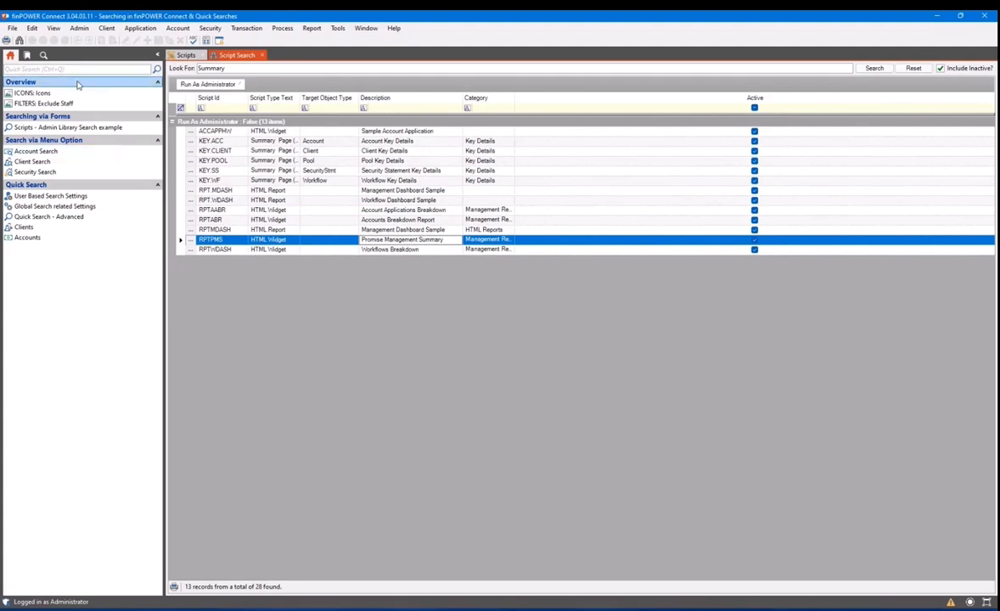
{"action": "left_click", "coordinate": [263, 56]}
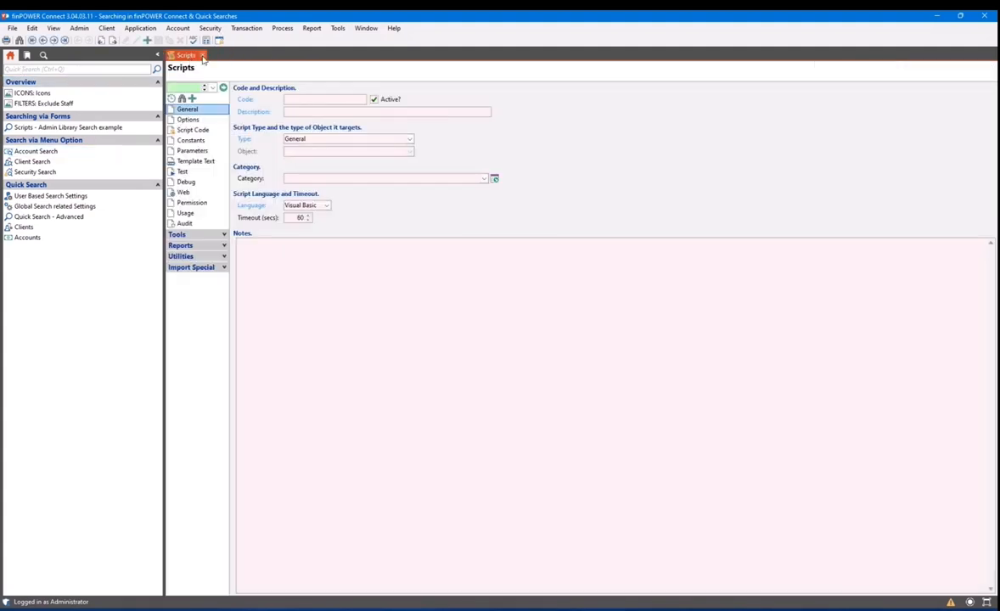
{"action": "left_click", "coordinate": [189, 54]}
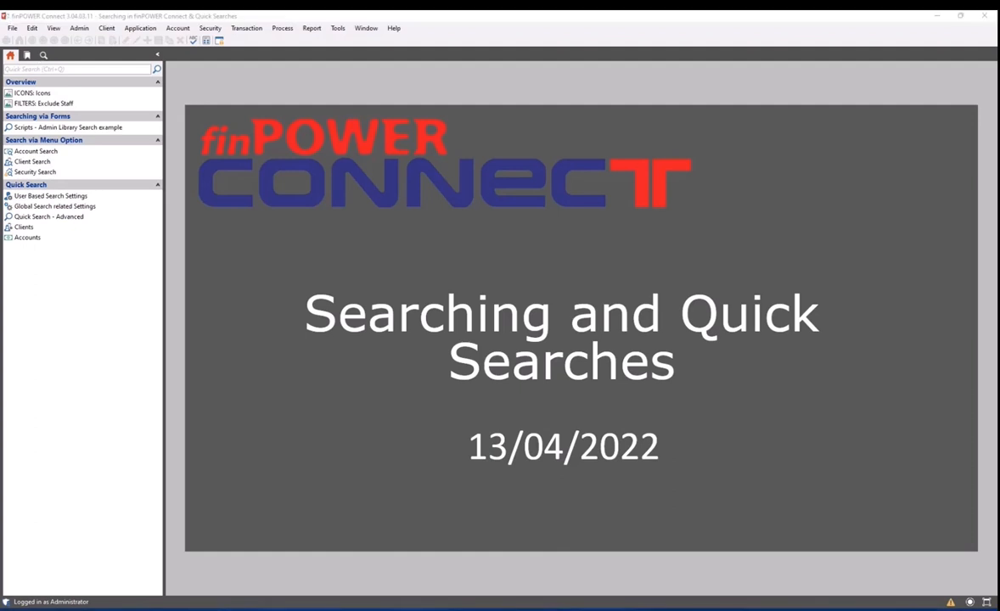
Open the Performance page of Global Settings and examine the option allowing client searches with no criteria
{"action": "left_click", "coordinate": [339, 29]}
{"action": "left_click", "coordinate": [338, 29]}
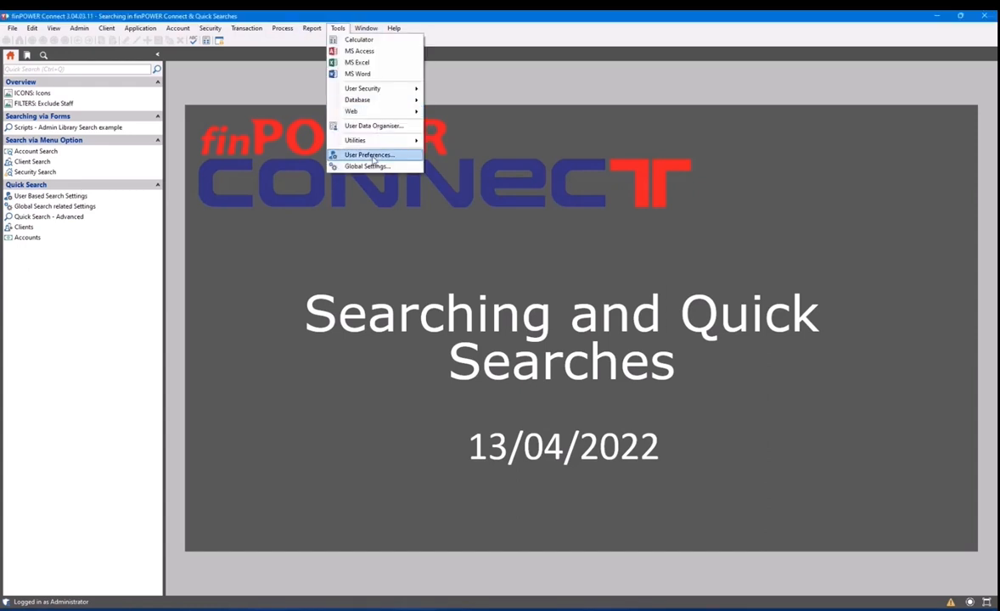
{"action": "left_click", "coordinate": [371, 169]}
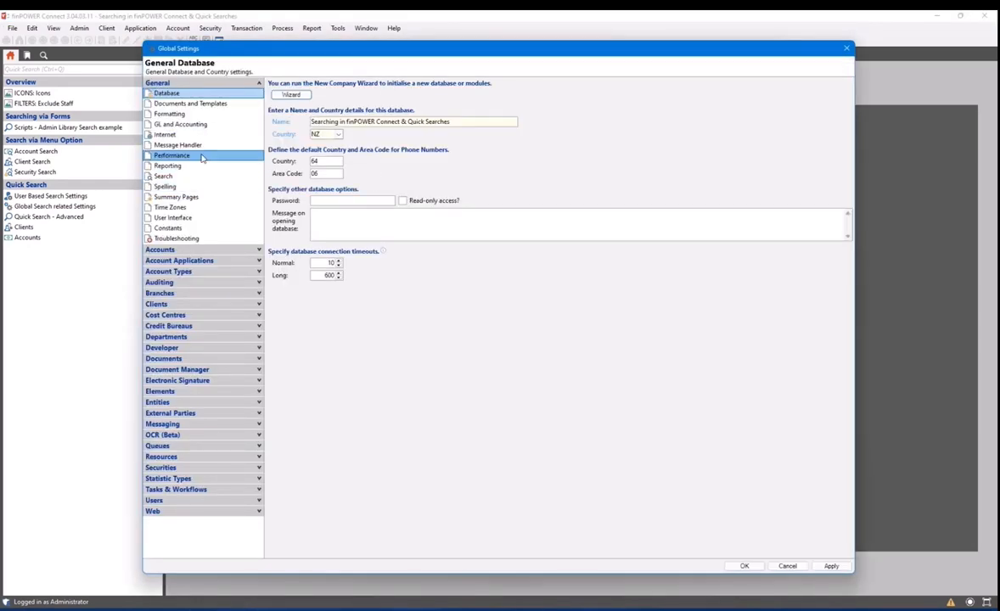
{"action": "left_click", "coordinate": [202, 157]}
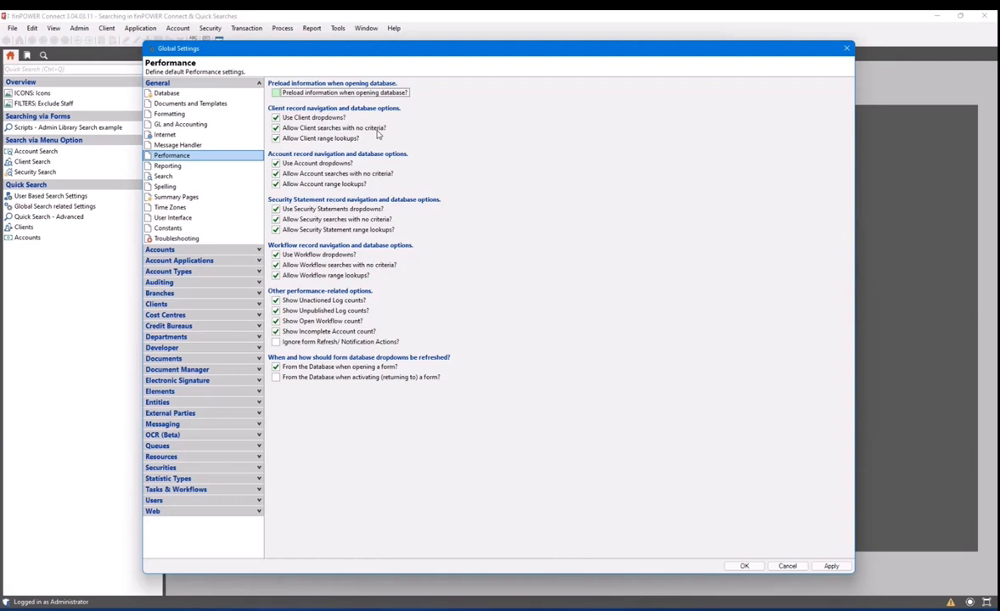
{"action": "left_click", "coordinate": [378, 130]}
{"action": "left_click", "coordinate": [378, 130]}
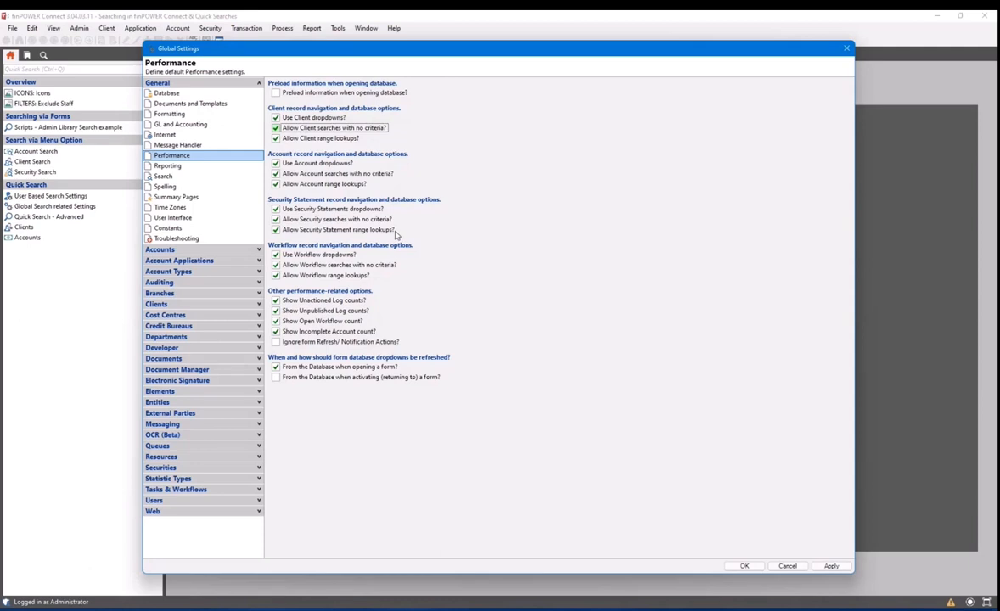
Review the global Quick Search settings, including the client fields insertable into the results grid, and accept the Global Settings
{"action": "left_click", "coordinate": [205, 177]}
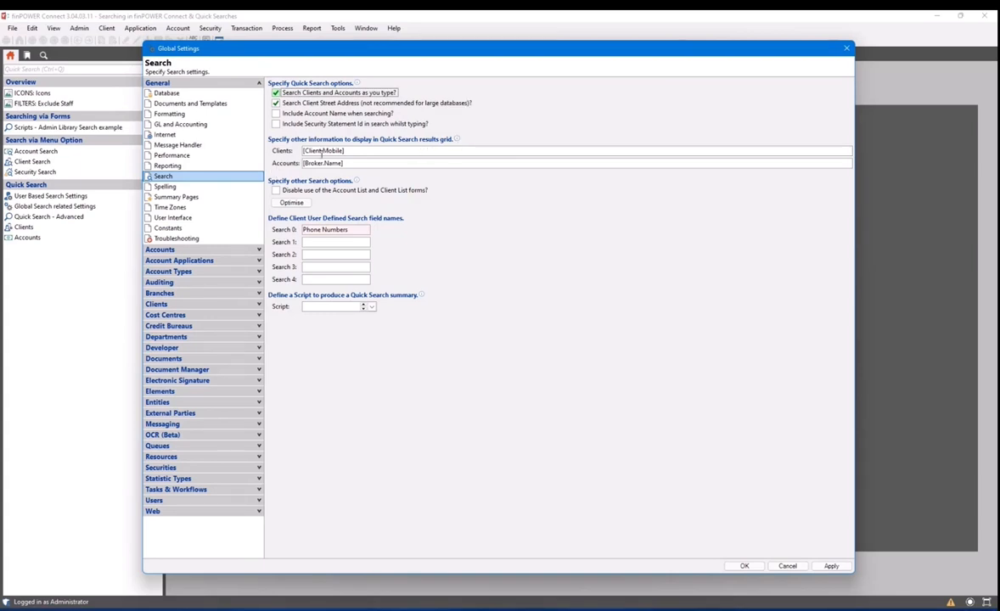
{"action": "right_click", "coordinate": [381, 152]}
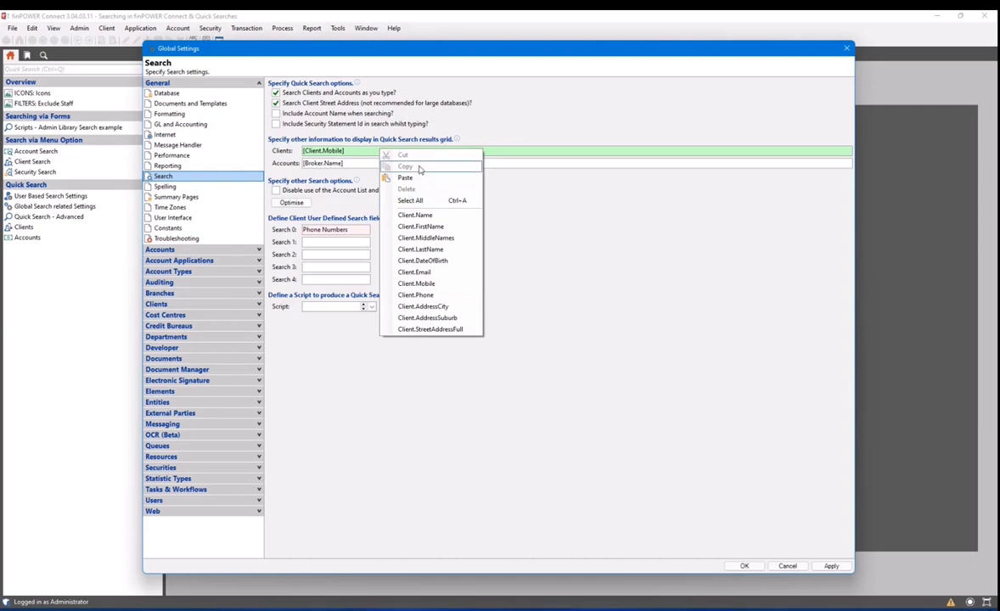
{"action": "left_click", "coordinate": [530, 116]}
{"action": "mouse_move", "coordinate": [329, 92]}
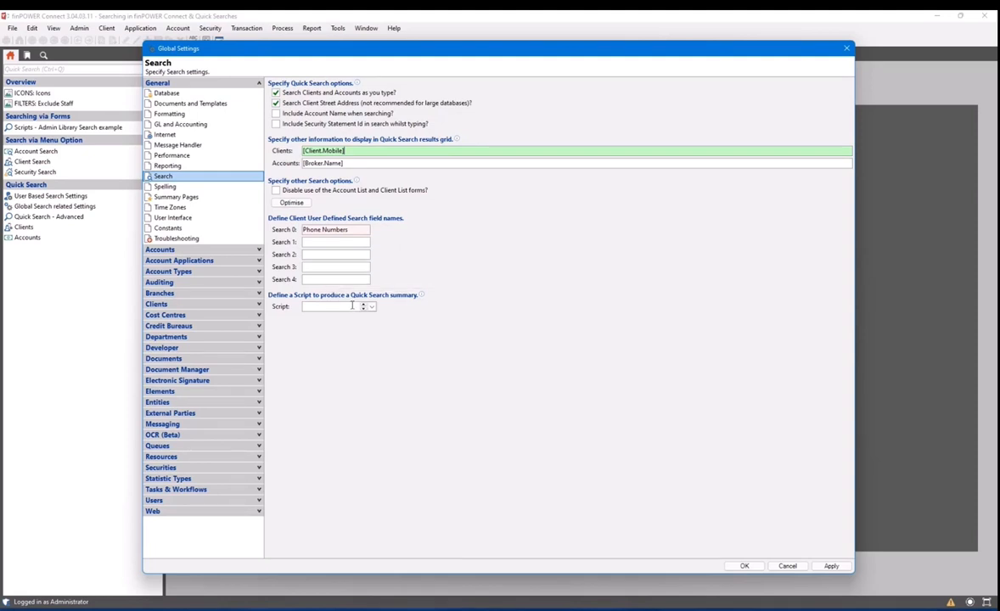
{"action": "mouse_move", "coordinate": [421, 296]}
{"action": "left_click", "coordinate": [738, 571]}
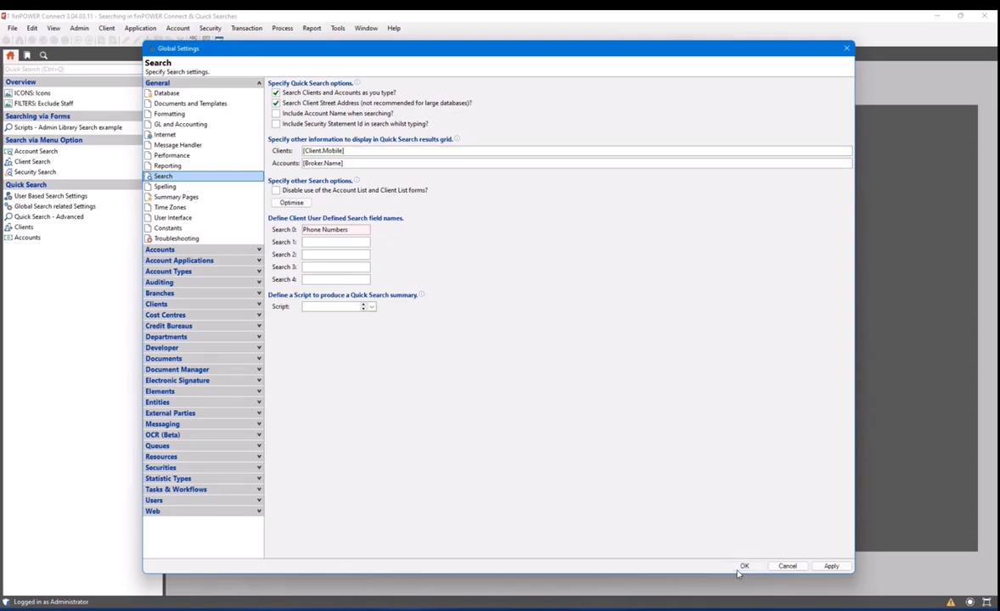
{"action": "left_click", "coordinate": [744, 567]}
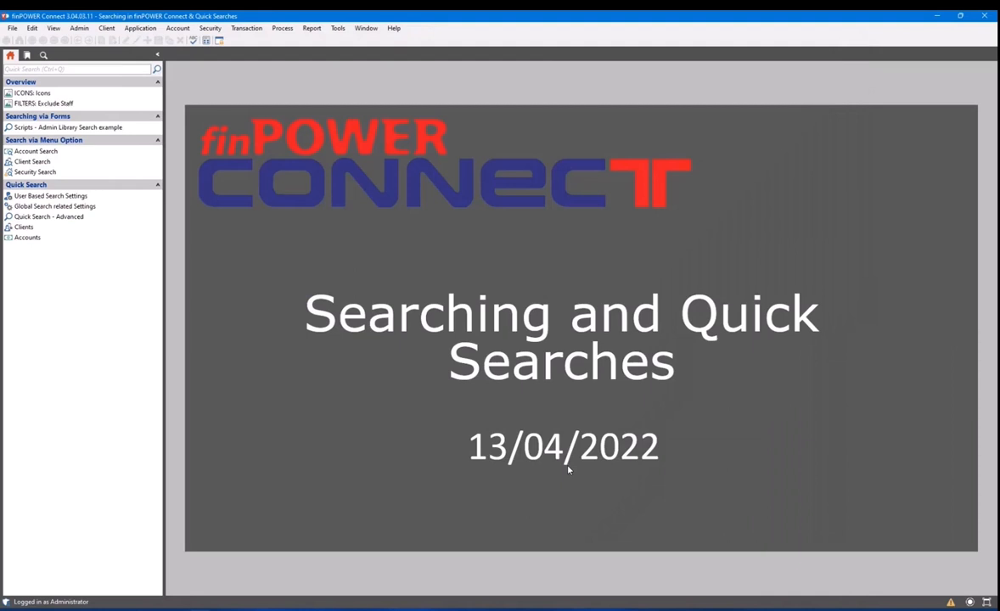
Quick-search for the sample client's first name
{"action": "left_click", "coordinate": [83, 70]}
{"action": "type", "text": "Amel"}
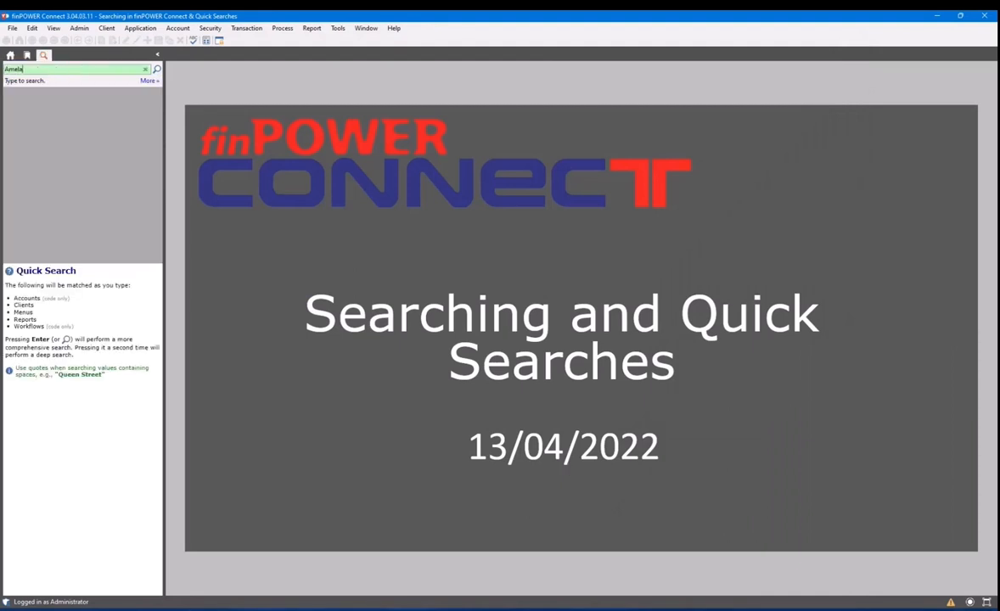
{"action": "type", "text": "ia"}
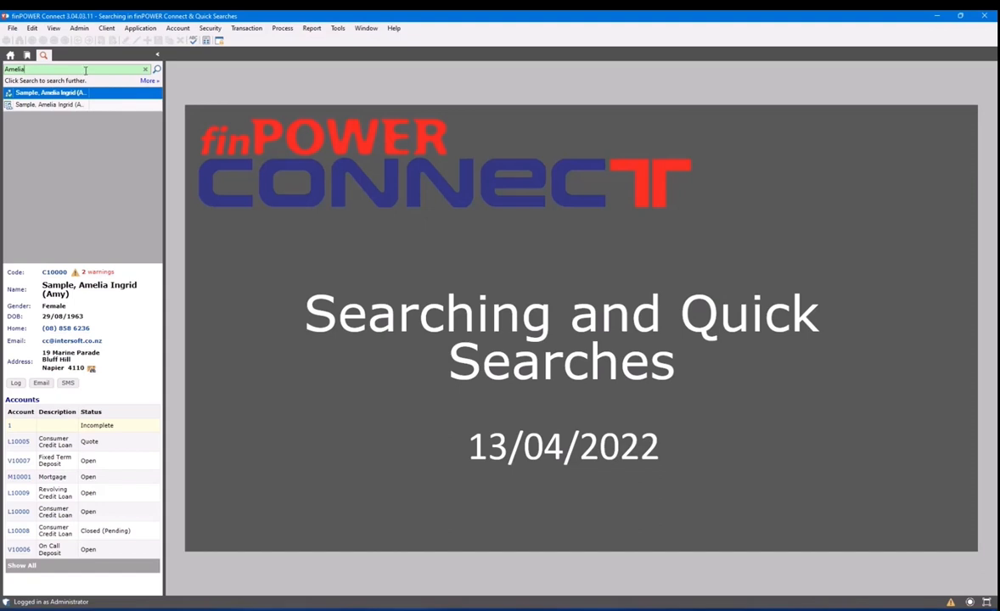
View the summaries of the client and application matches, and extend the quick search to a full search
{"action": "left_click", "coordinate": [112, 90]}
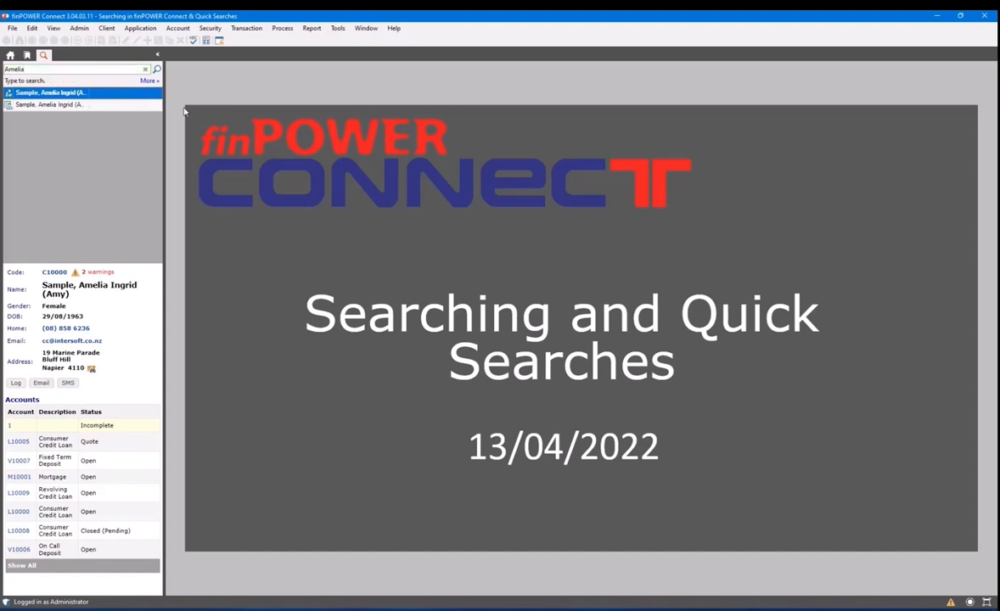
{"action": "key", "text": "Down"}
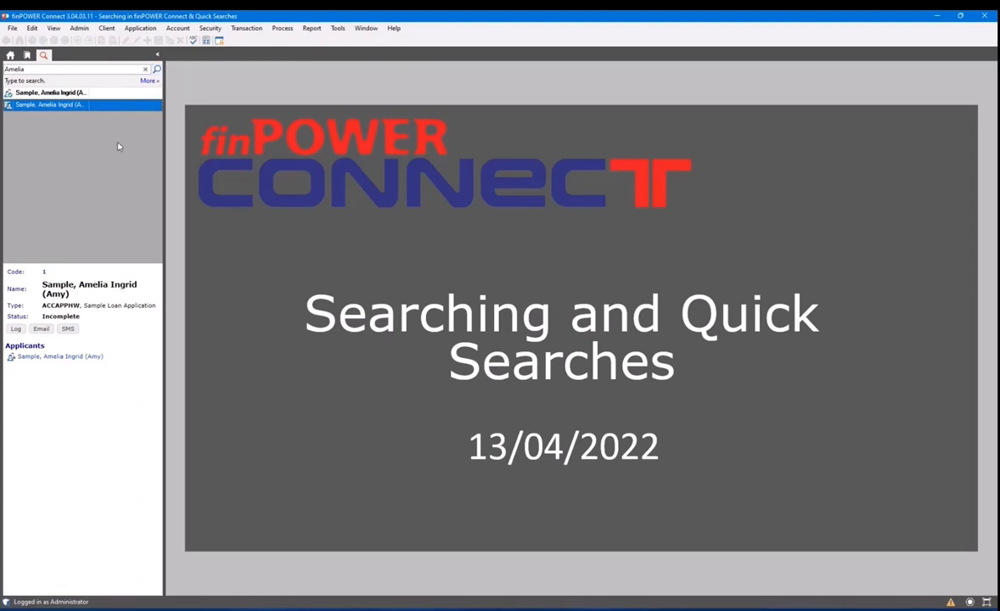
{"action": "left_click", "coordinate": [157, 69]}
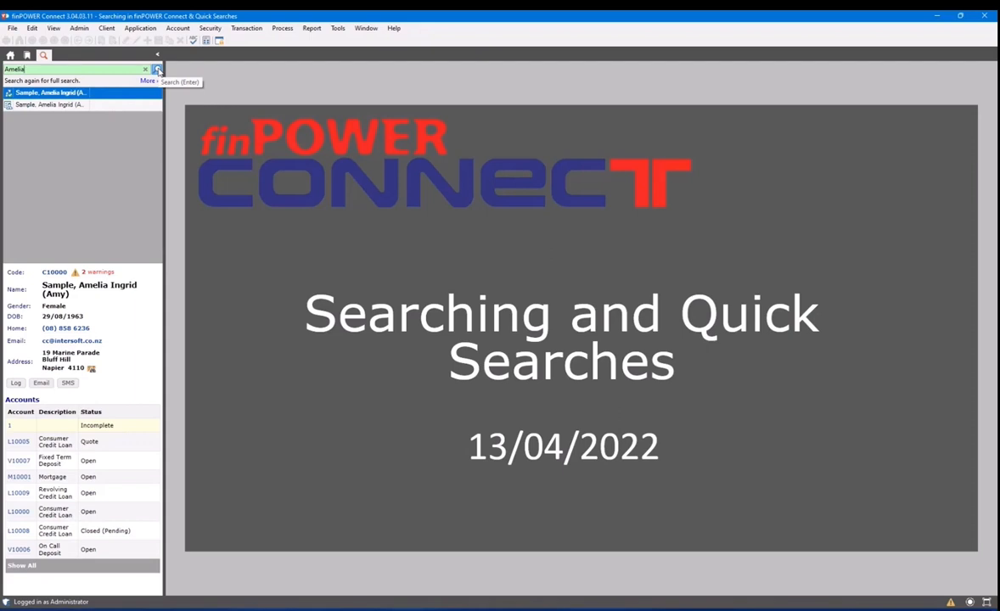
{"action": "left_click", "coordinate": [157, 69]}
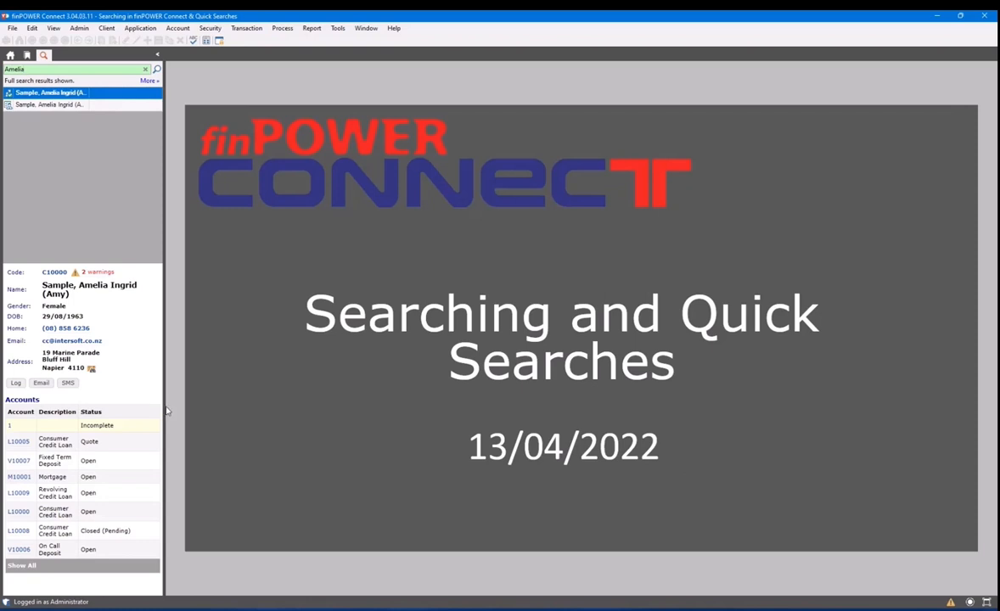
Open the advanced Quick Search and search for the sample client's last name
{"action": "left_click", "coordinate": [158, 81]}
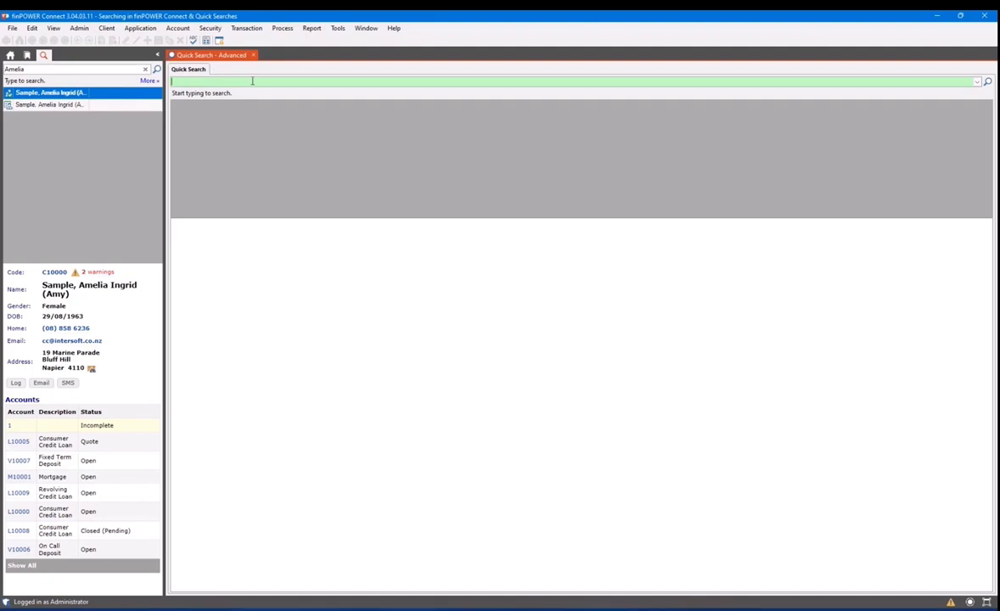
{"action": "type", "text": "Sample"}
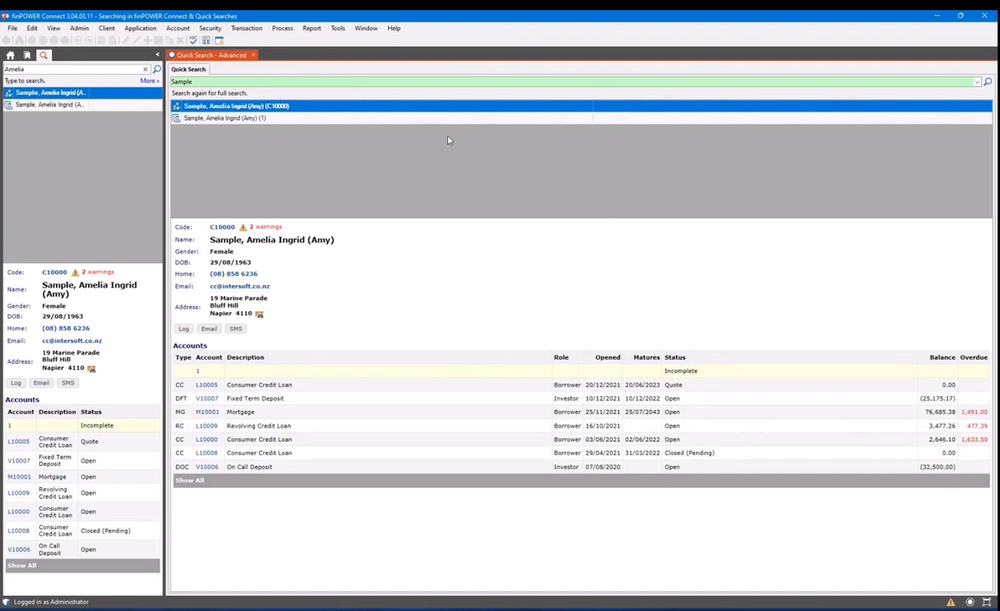
Open User Preferences and review the user-level Performance and Search settings
{"action": "left_click", "coordinate": [337, 28]}
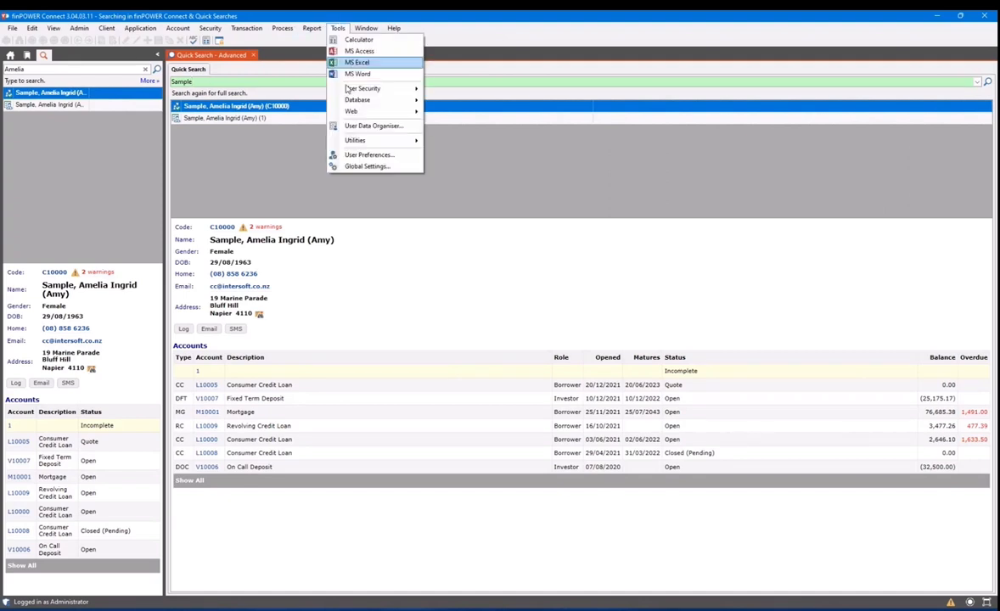
{"action": "left_click", "coordinate": [360, 157]}
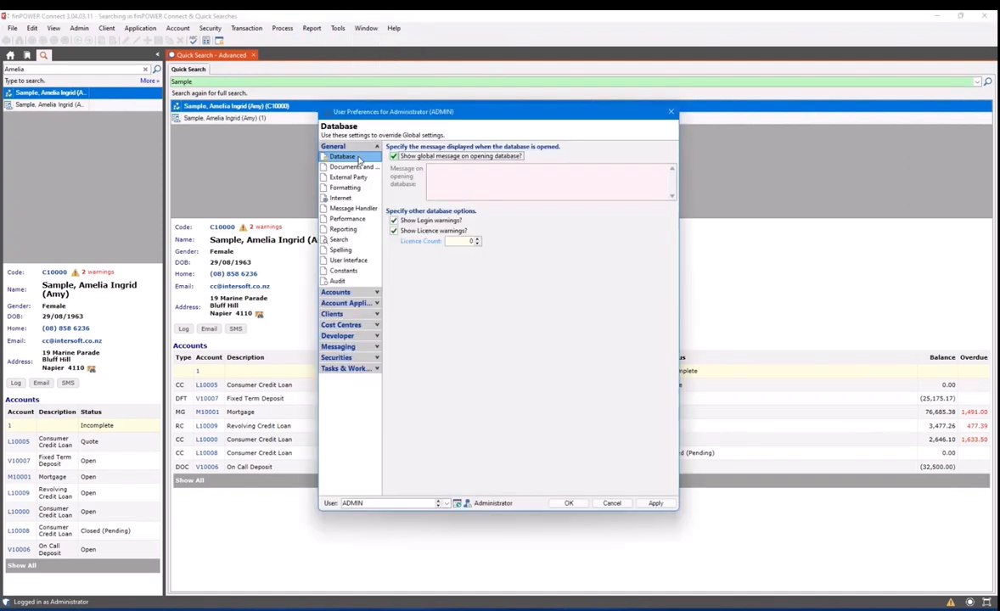
{"action": "left_click", "coordinate": [355, 220]}
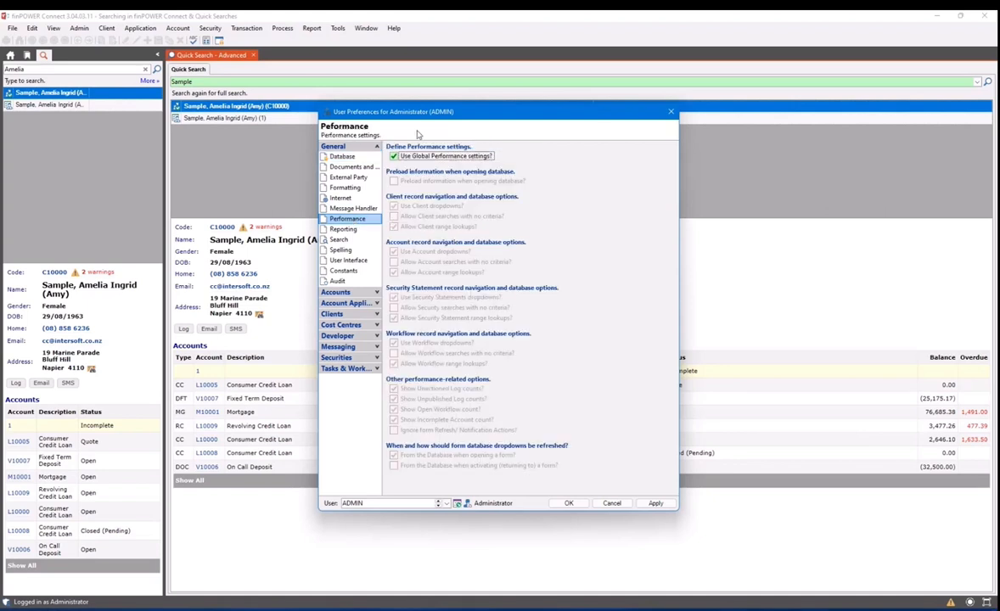
{"action": "left_click", "coordinate": [339, 239]}
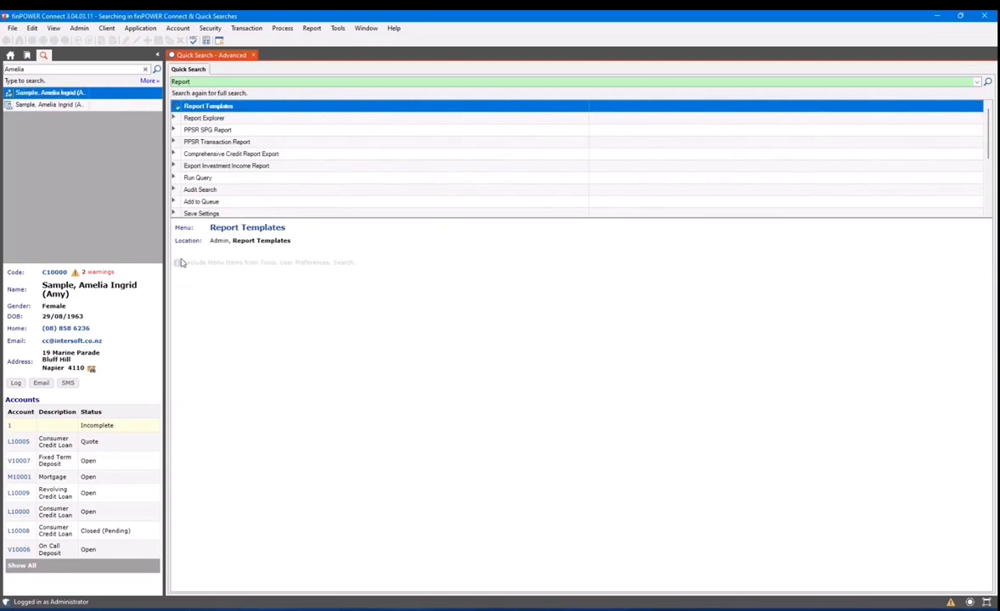
Read the note under the Report Templates match about excluding menu items, and close the advanced Quick Search
{"action": "left_click_drag", "start_coordinate": [180, 263], "coordinate": [354, 271]}
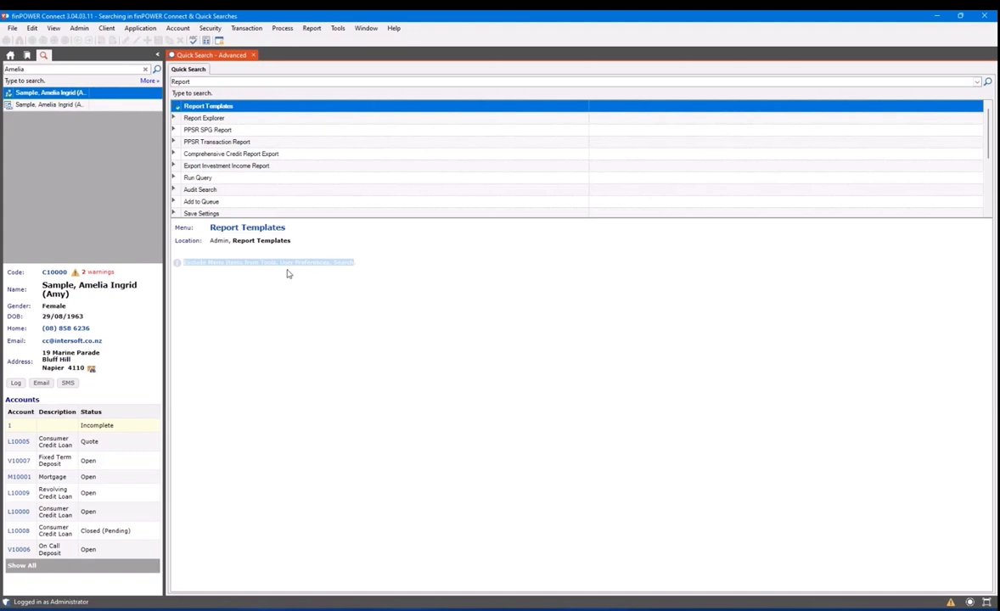
{"action": "left_click", "coordinate": [367, 269]}
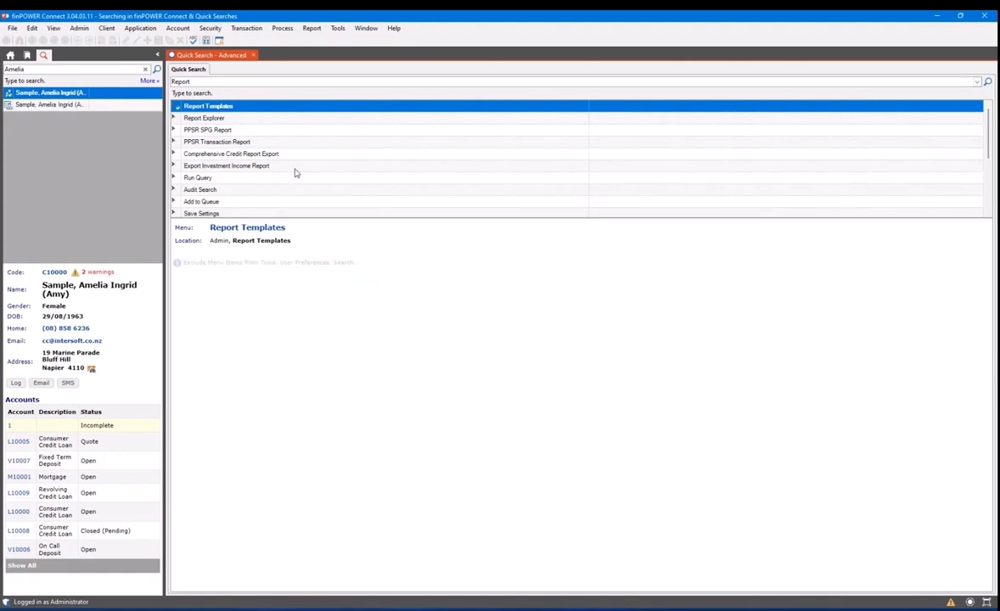
{"action": "left_click", "coordinate": [253, 56]}
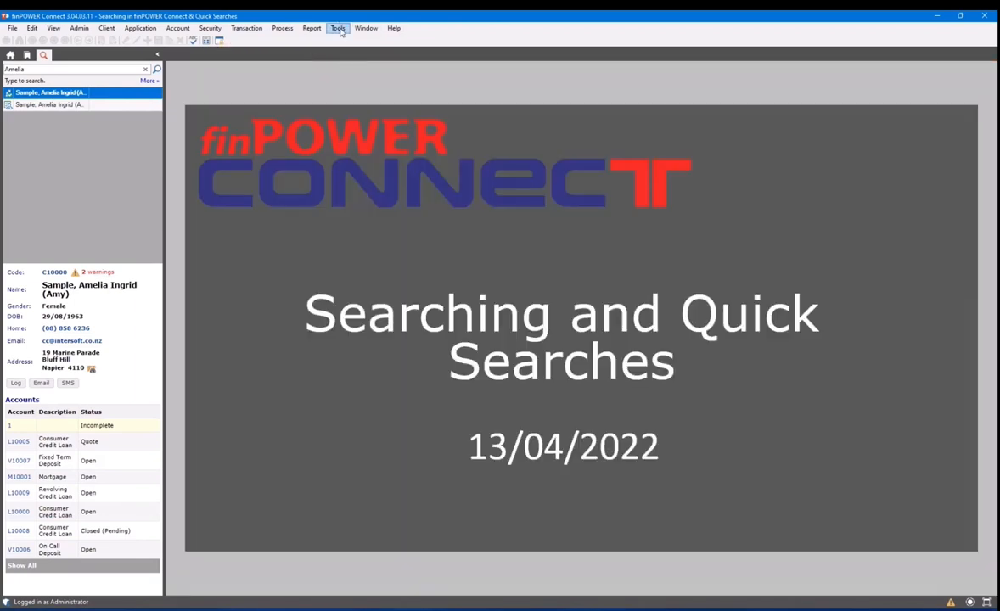
Review the search button choices in the Search page of User Preferences, keep Find and Search Buttons, and accept the preferences
{"action": "left_click", "coordinate": [338, 28]}
{"action": "left_click", "coordinate": [374, 155]}
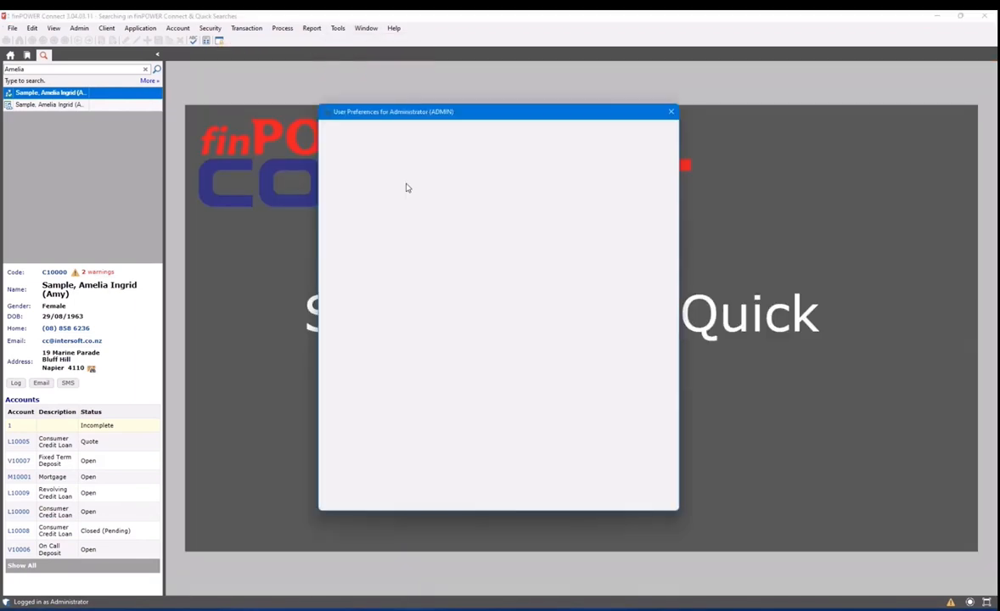
{"action": "left_click", "coordinate": [343, 239]}
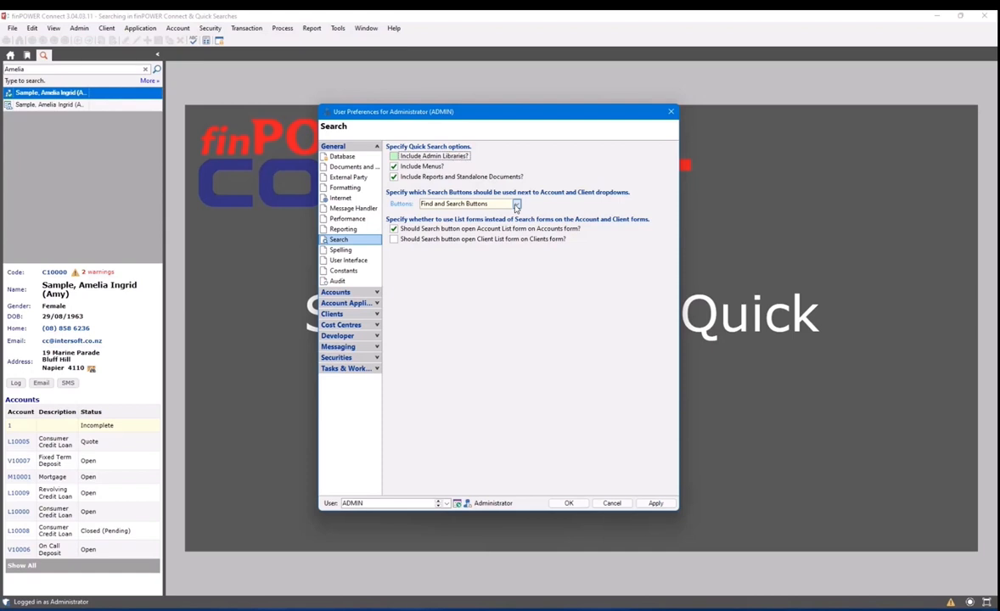
{"action": "left_click", "coordinate": [516, 204]}
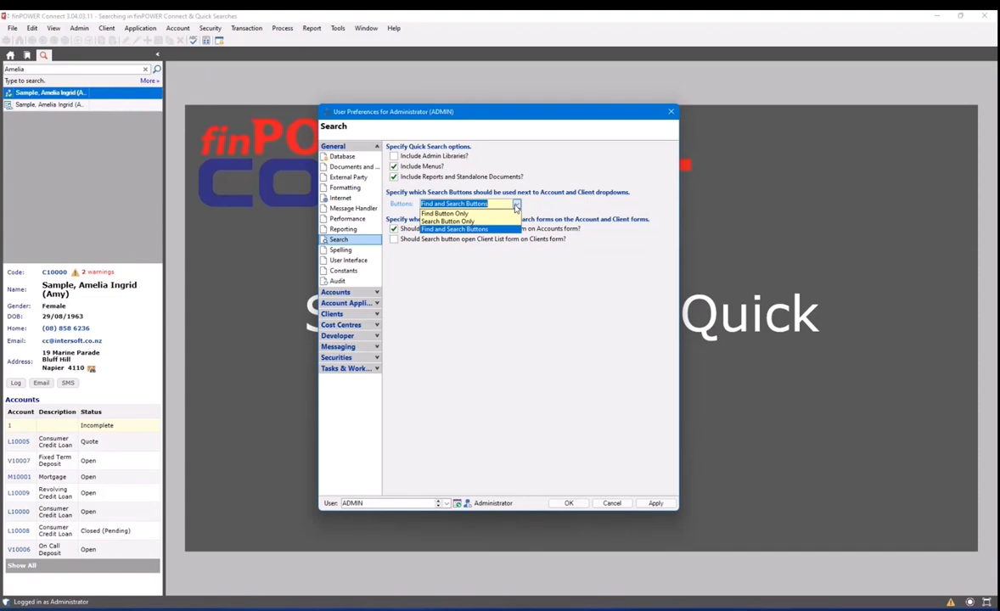
{"action": "left_click", "coordinate": [441, 229]}
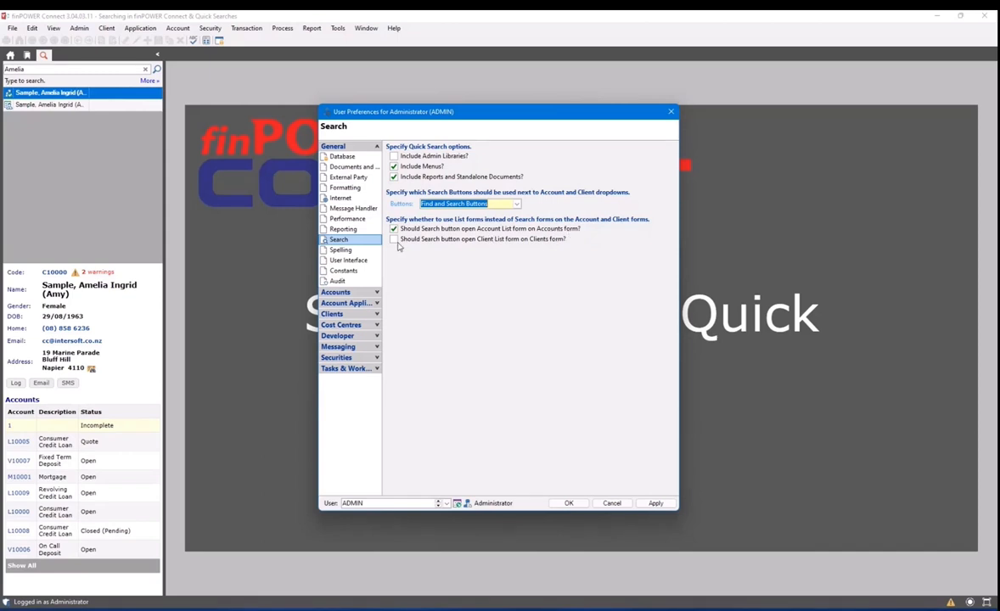
{"action": "left_click", "coordinate": [569, 502]}
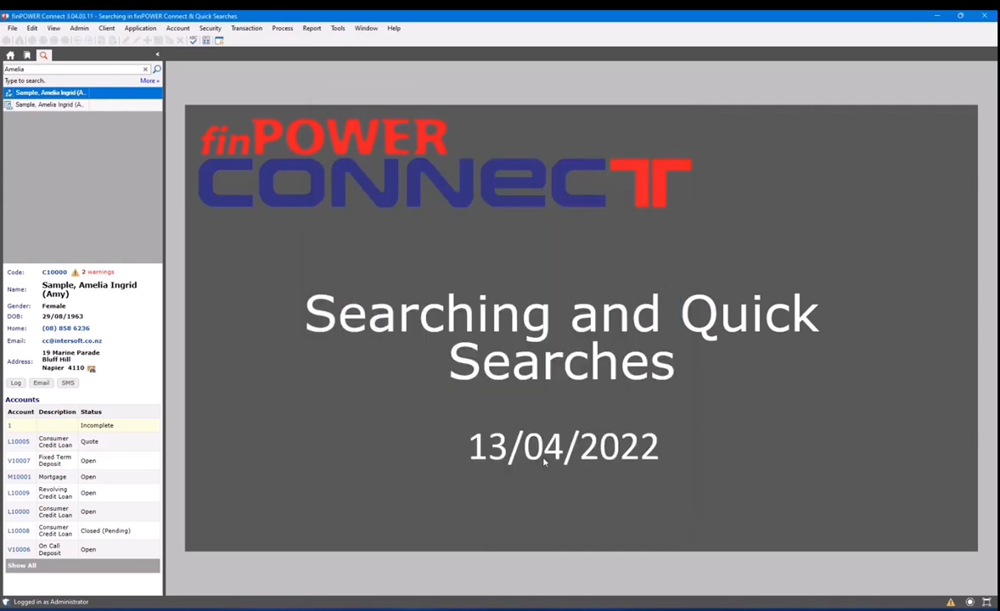
Open the Clients form, launch Client Search from it to examine the search form, and close the search
{"action": "left_click", "coordinate": [10, 54]}
{"action": "left_click", "coordinate": [70, 227]}
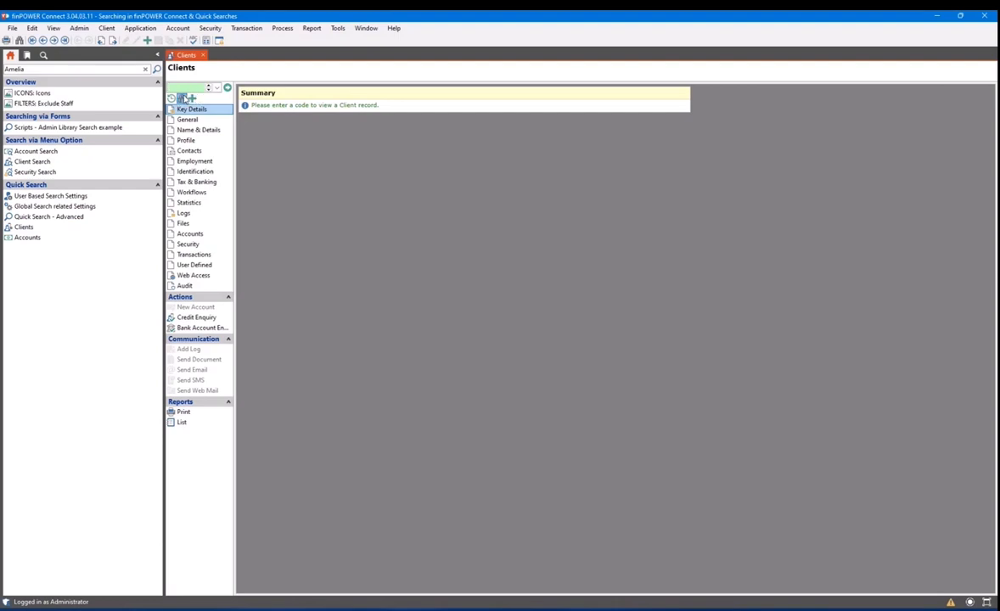
{"action": "left_click", "coordinate": [182, 99]}
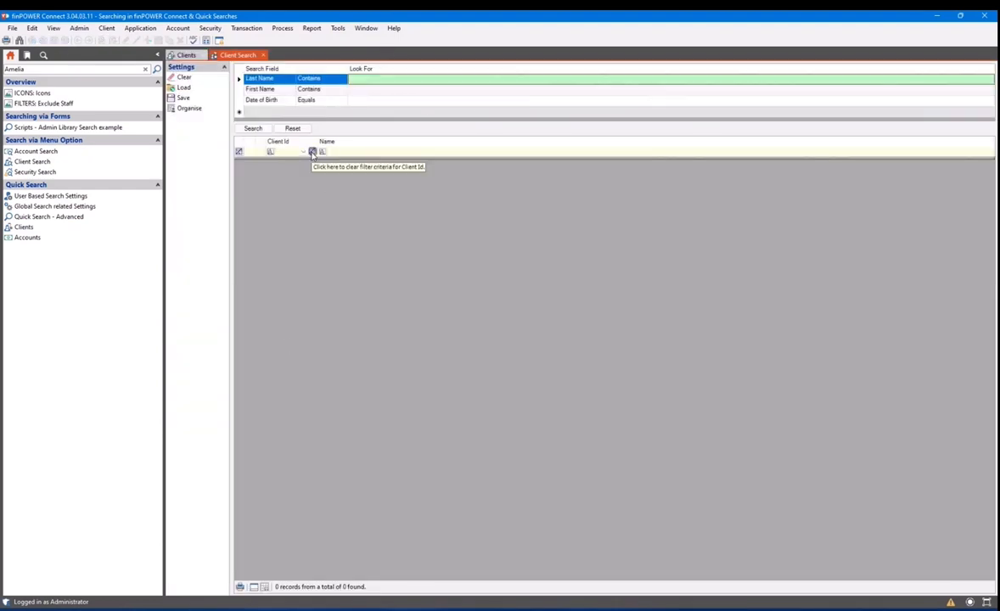
{"action": "left_click", "coordinate": [109, 29]}
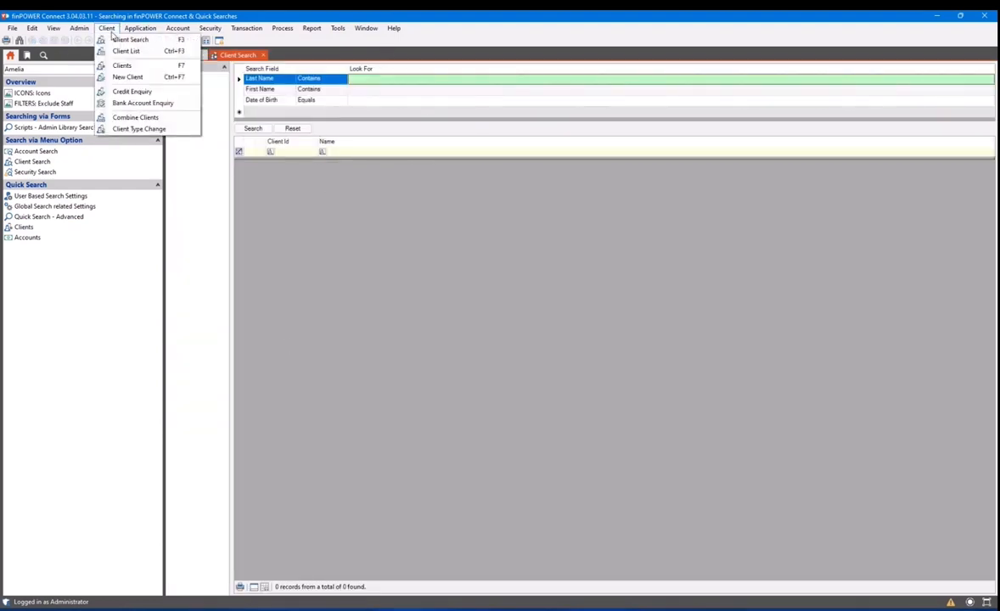
{"action": "left_click", "coordinate": [401, 253]}
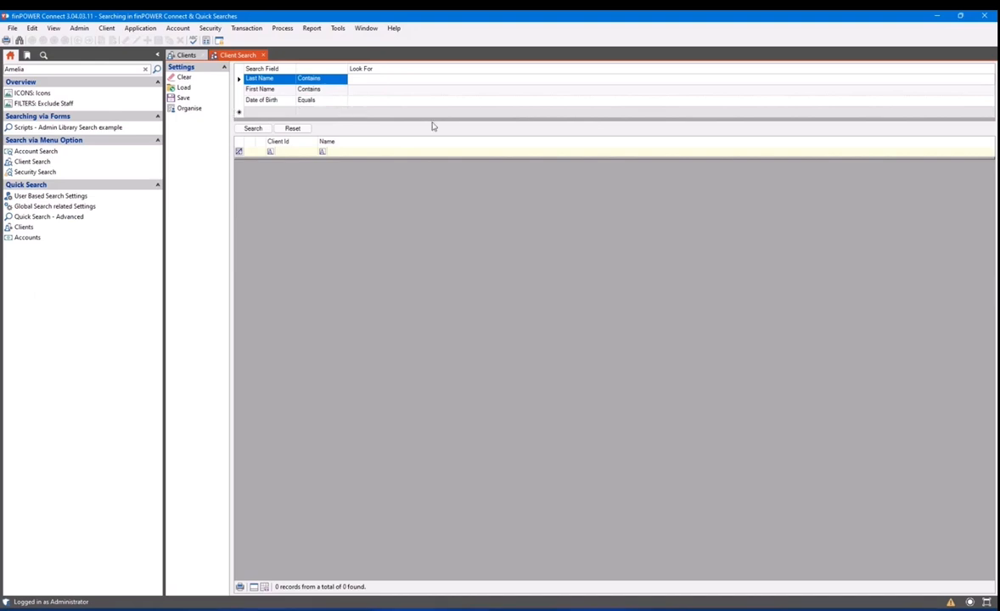
{"action": "right_click", "coordinate": [380, 147]}
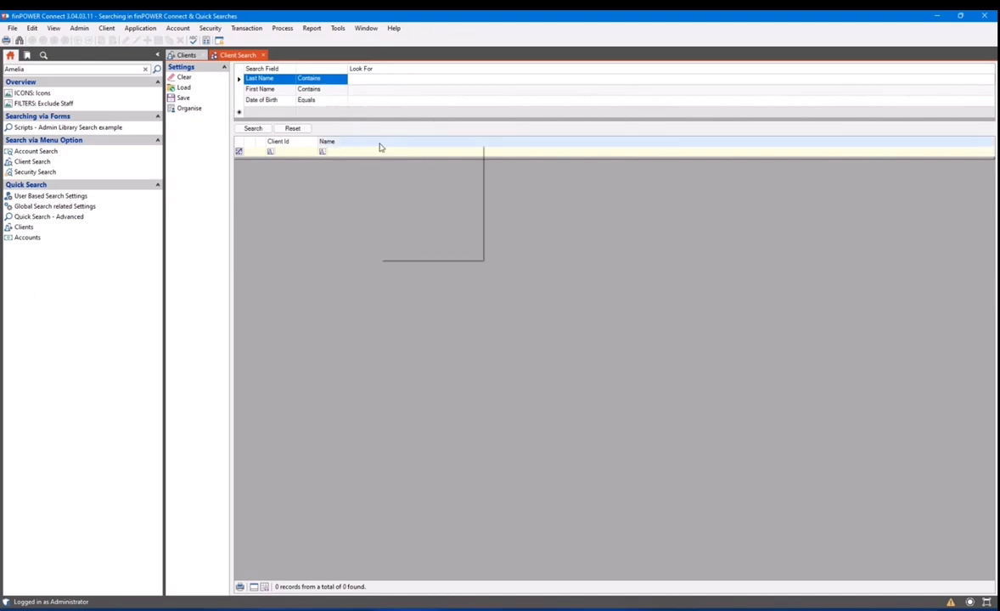
{"action": "left_click", "coordinate": [346, 369]}
{"action": "left_click", "coordinate": [263, 55]}
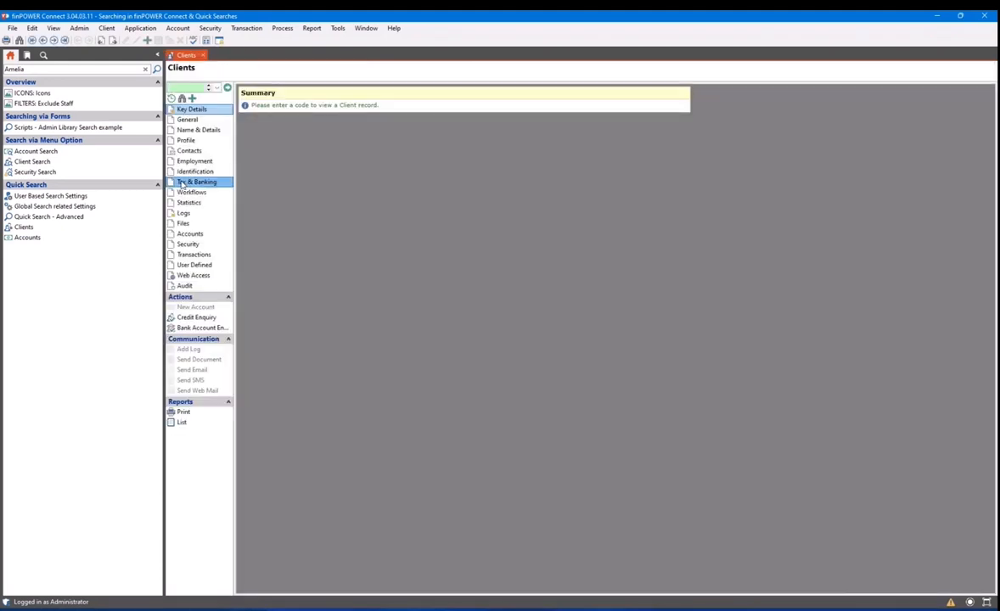
Open the Accounts form, launch its search to view the Account List maximized, and close the list
{"action": "left_click", "coordinate": [60, 237]}
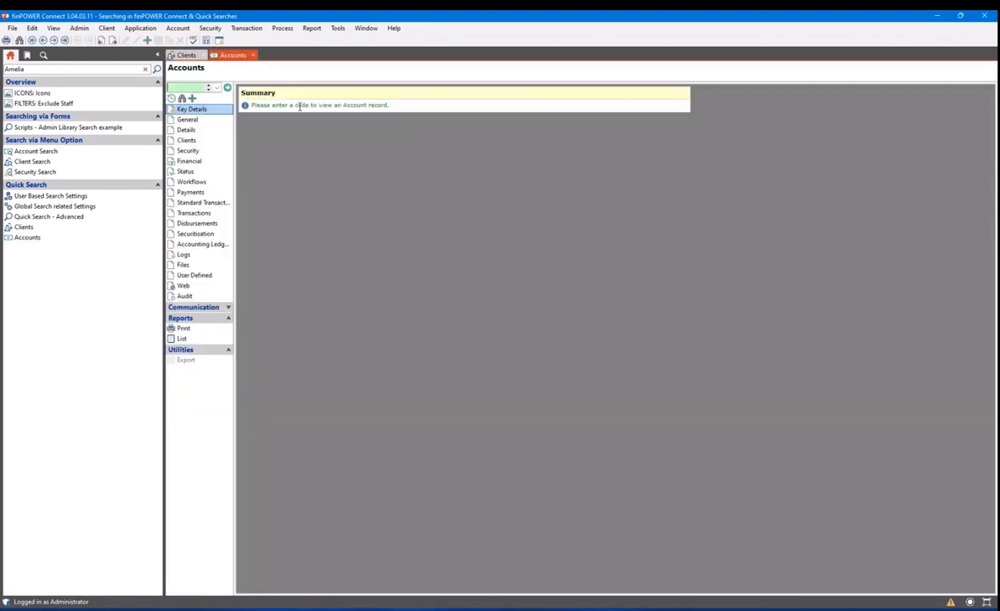
{"action": "left_click", "coordinate": [181, 99]}
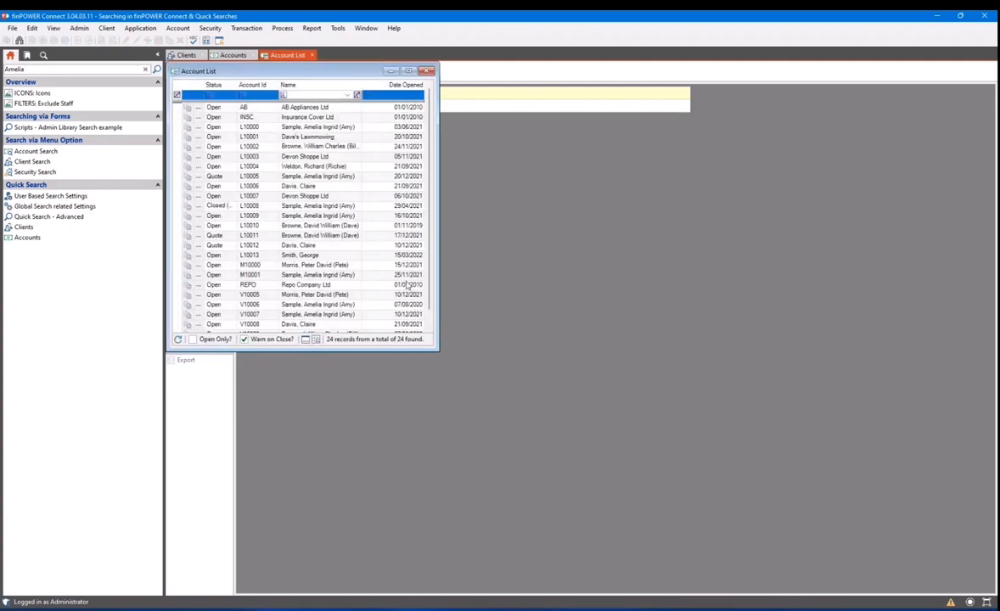
{"action": "left_click", "coordinate": [409, 72]}
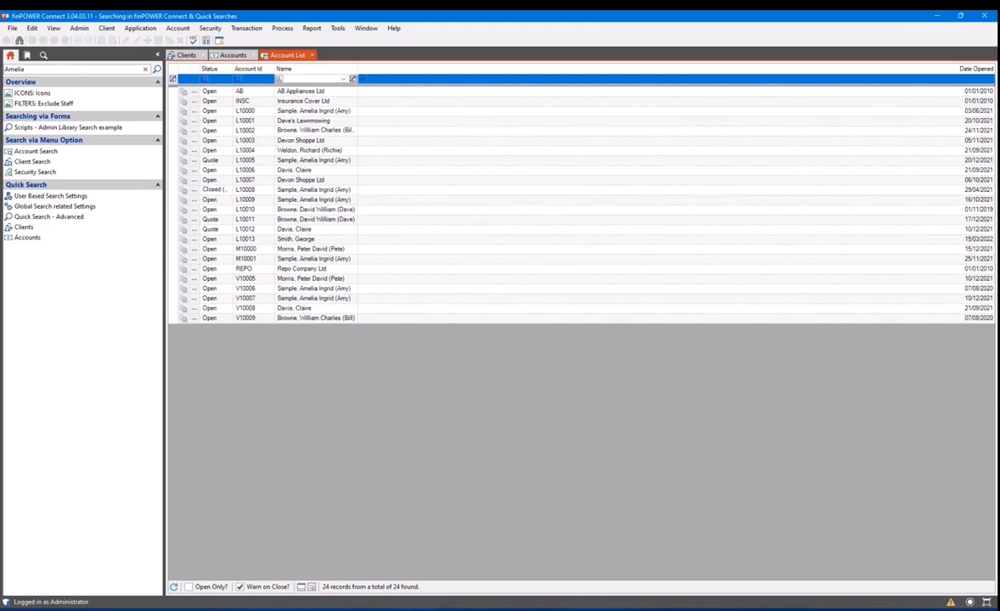
{"action": "left_click", "coordinate": [312, 55]}
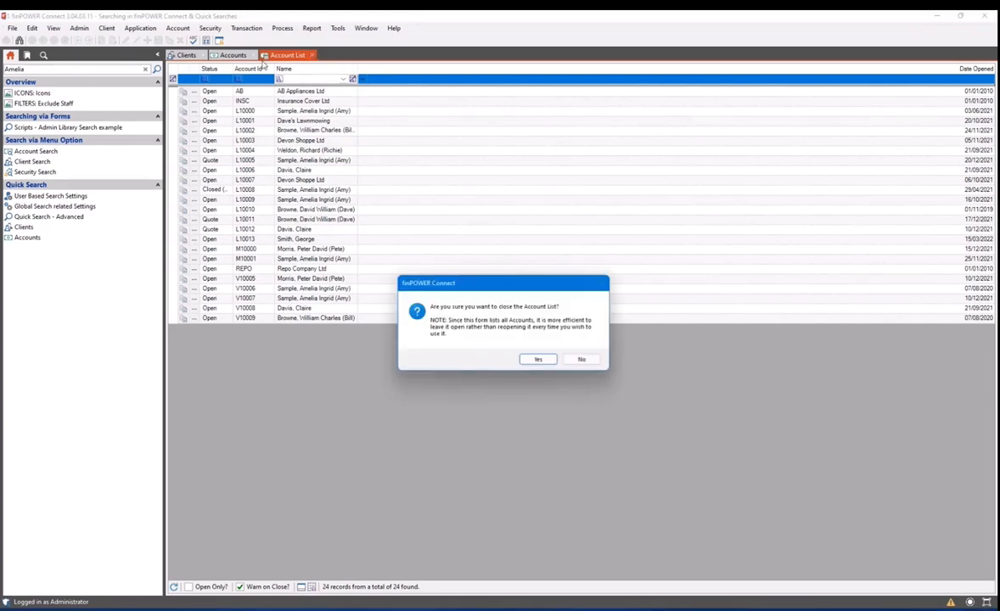
{"action": "left_click", "coordinate": [537, 358]}
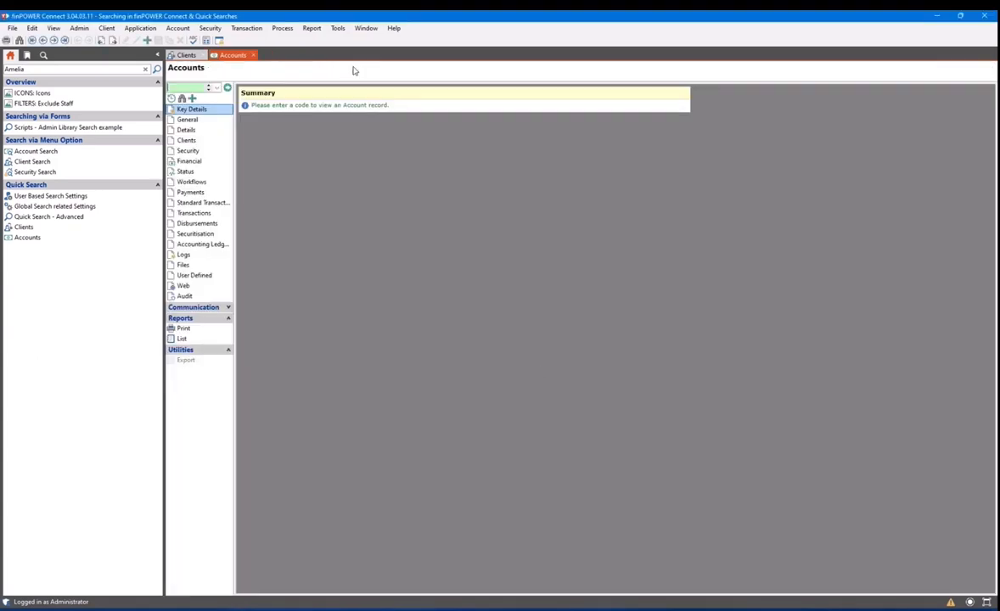